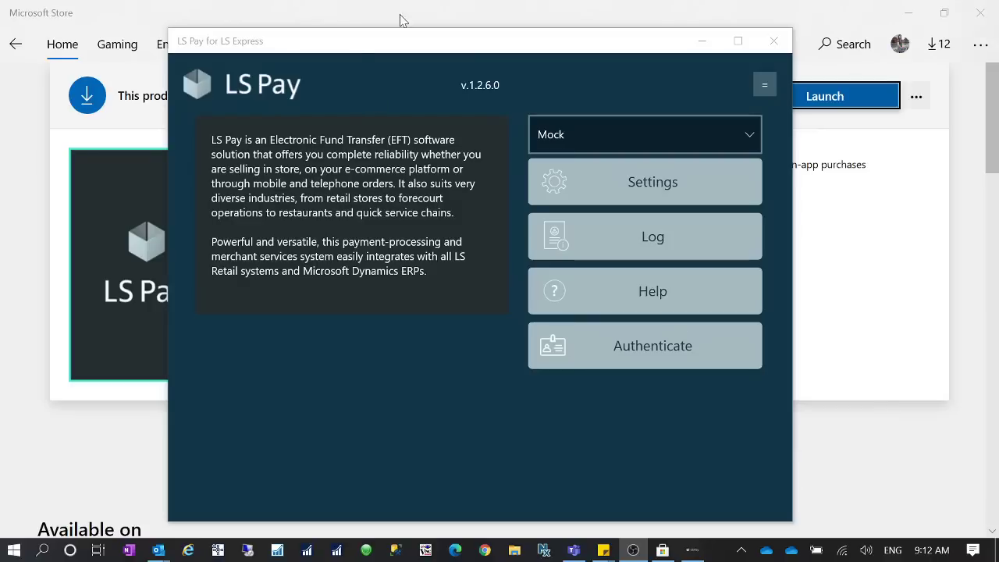
Step: Minimize LS Pay for LS Express, review the Microsoft Store's automatic app update setting, and return to the installed apps
mouse_move(451, 48)
mouse_down()
mouse_move(453, 123)
mouse_move(460, 23)
mouse_move(460, 51)
mouse_up()
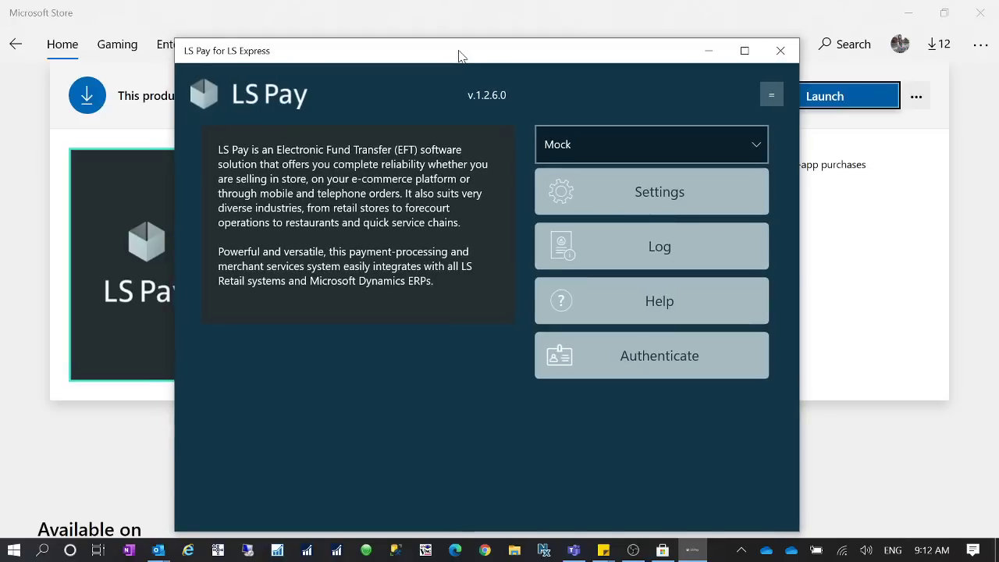
click(711, 52)
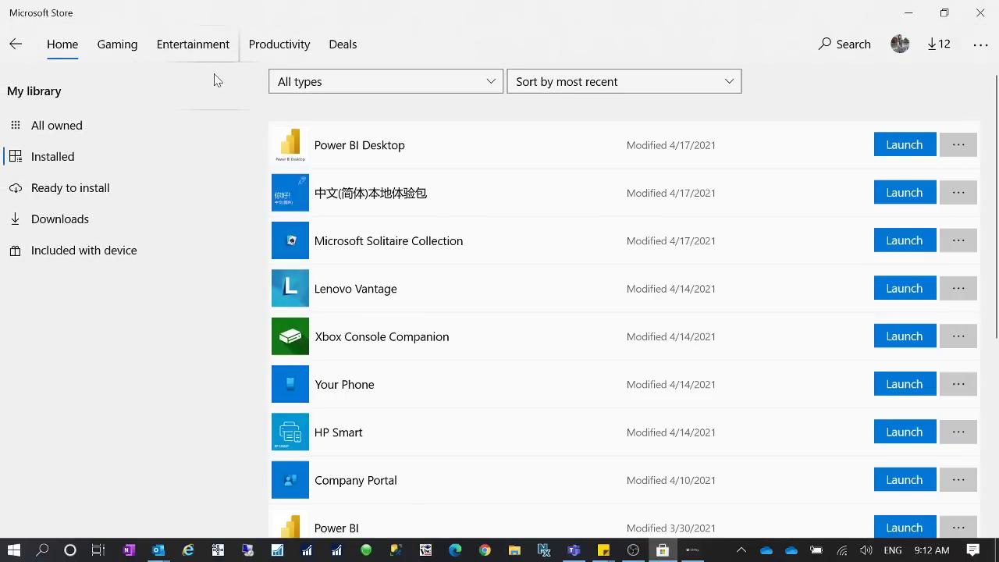
click(981, 49)
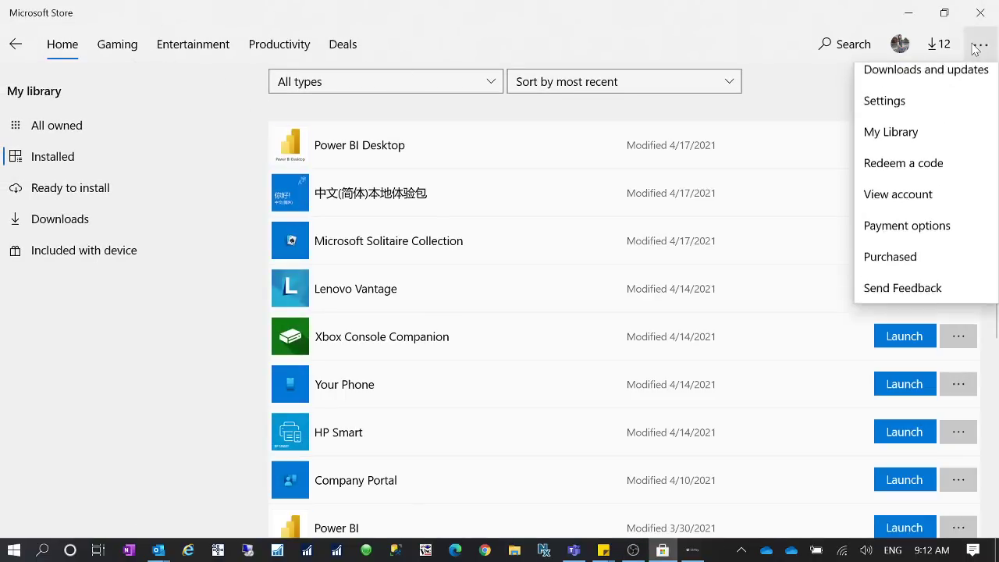
click(906, 114)
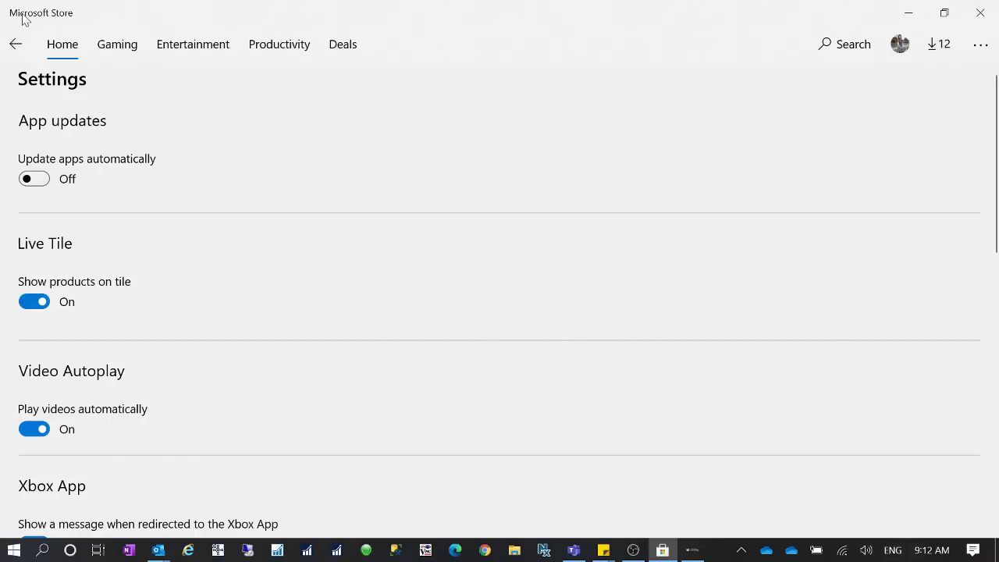
click(15, 47)
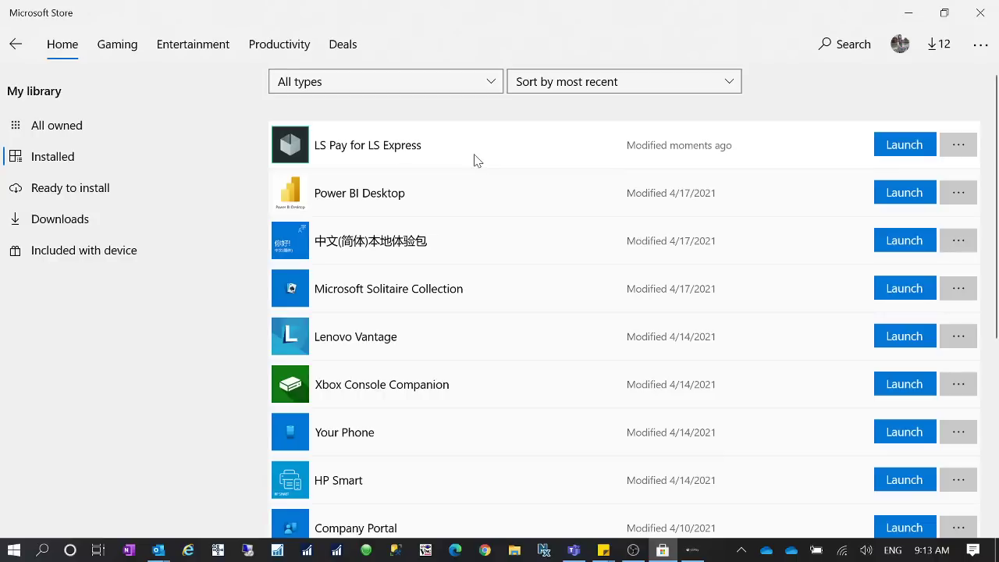
Step: Check the extra options for LS Pay for LS Express and recheck the automatic update setting before returning to the library
click(960, 146)
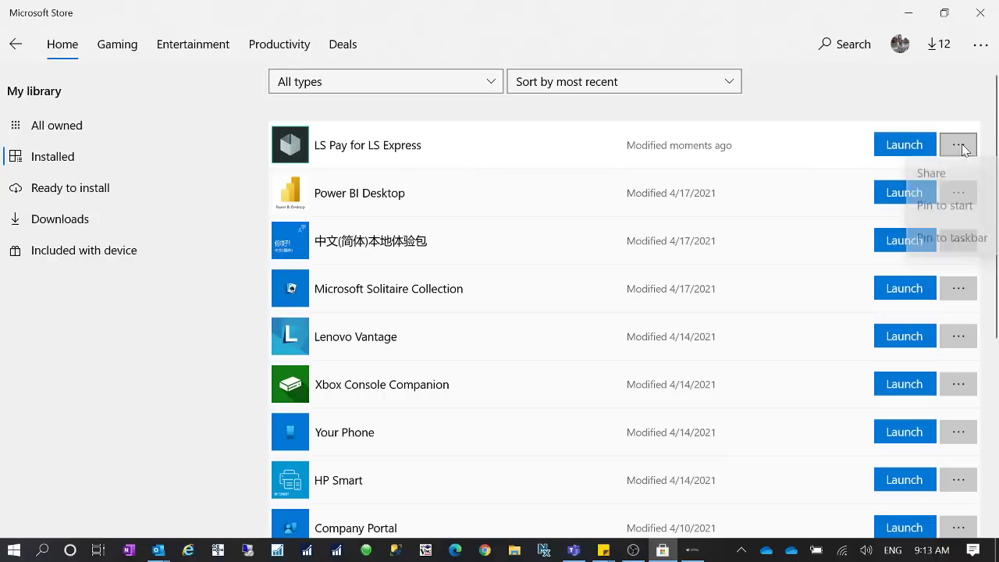
click(980, 44)
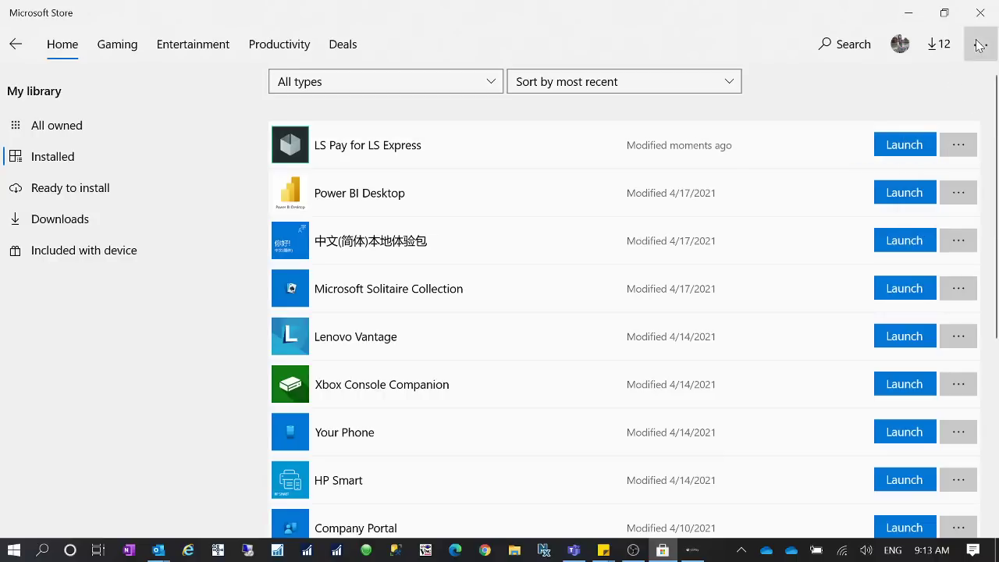
click(981, 44)
click(884, 111)
scroll(145, 163, down, 2)
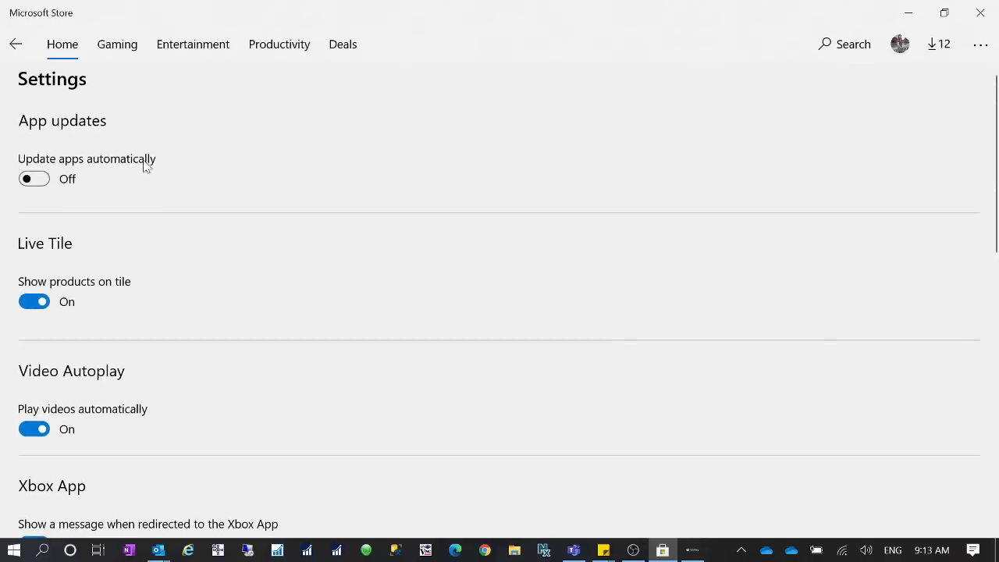
click(15, 44)
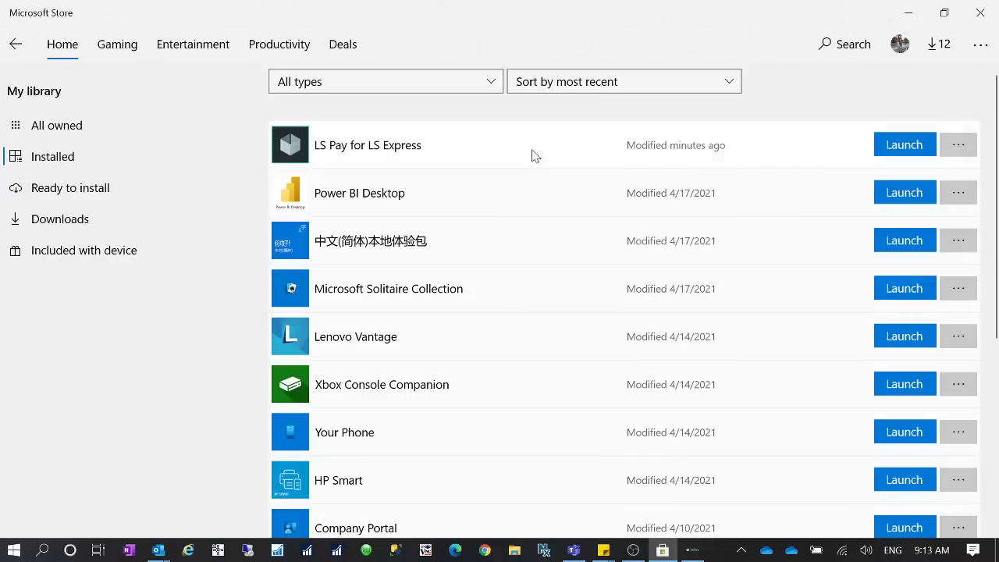
Step: Bring up LS Pay for LS Express, close it, and uninstall the app through a Windows search for "ls"
click(898, 147)
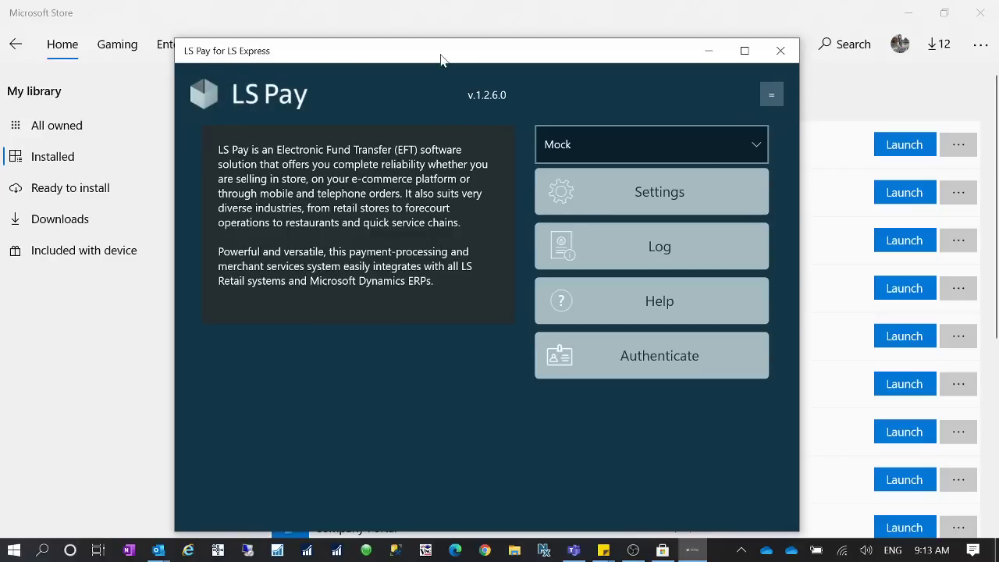
click(777, 53)
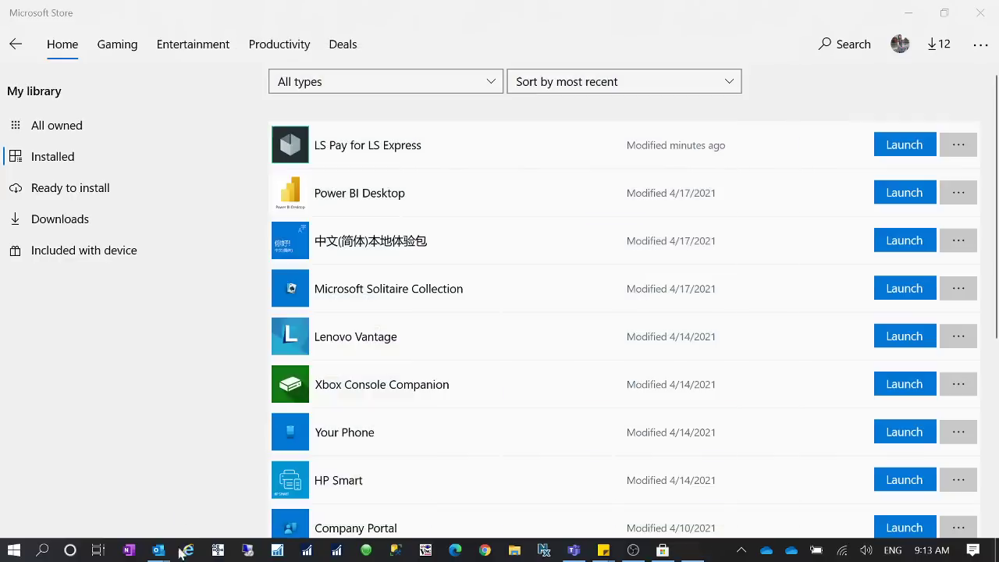
click(15, 552)
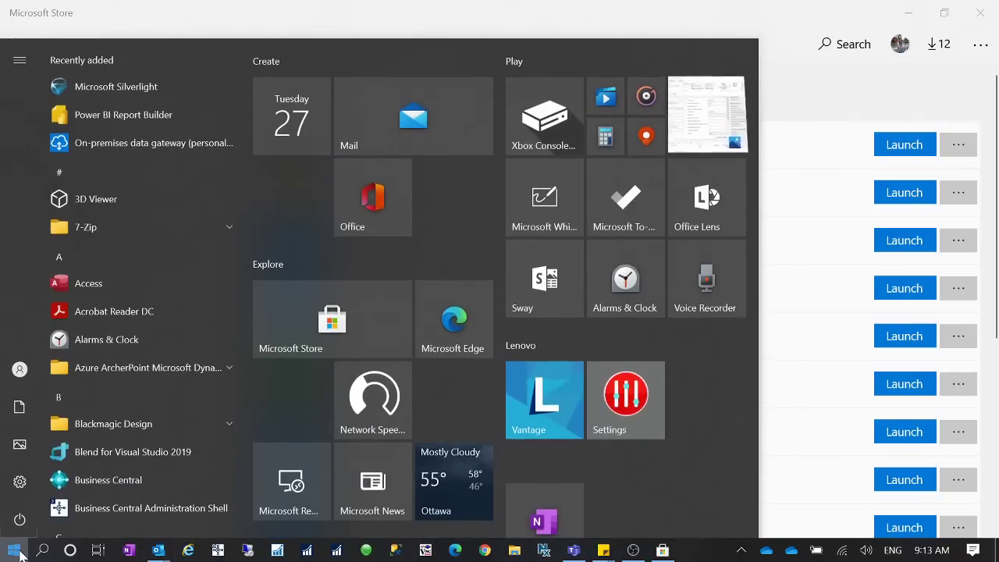
text(ls)
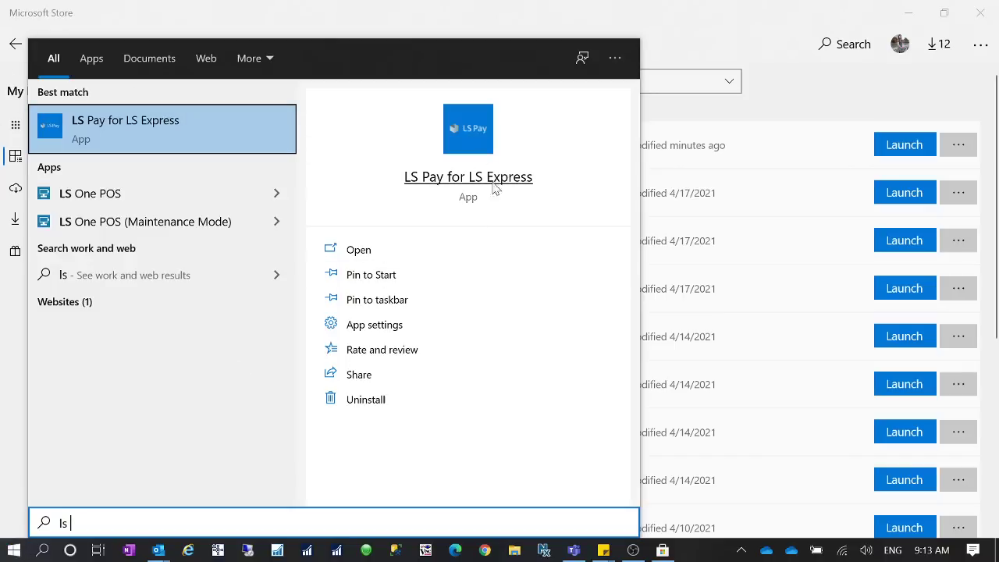
click(365, 403)
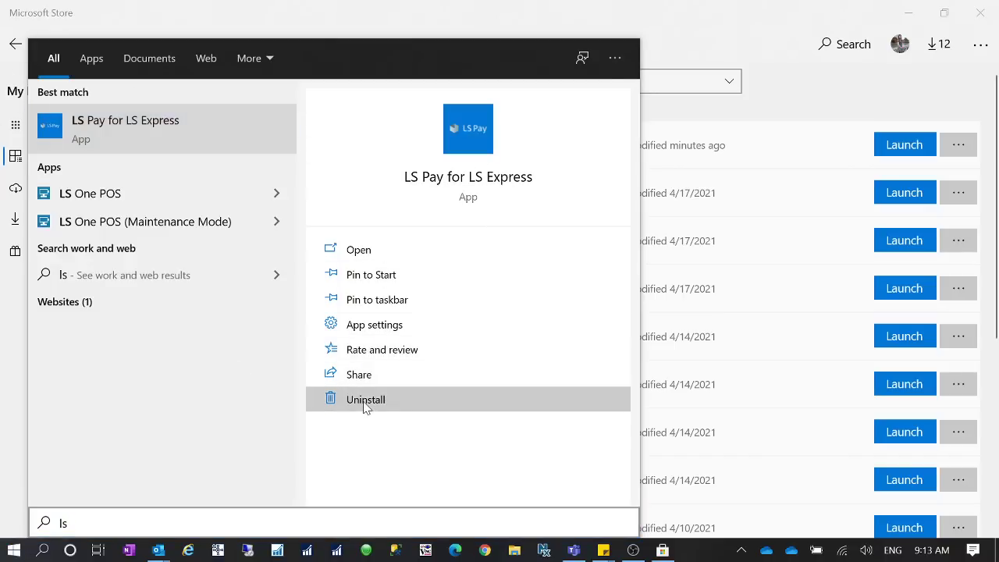
click(509, 109)
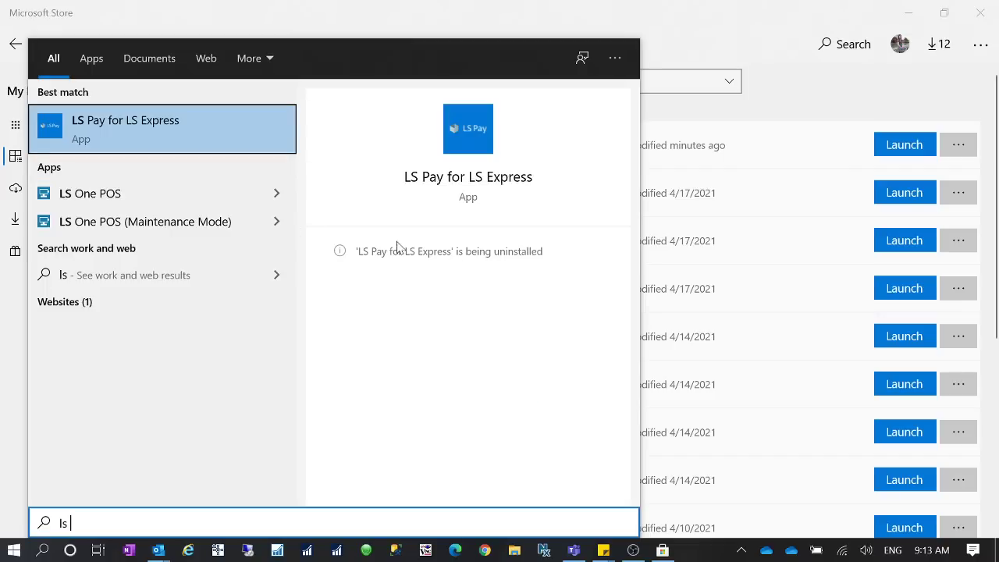
click(692, 30)
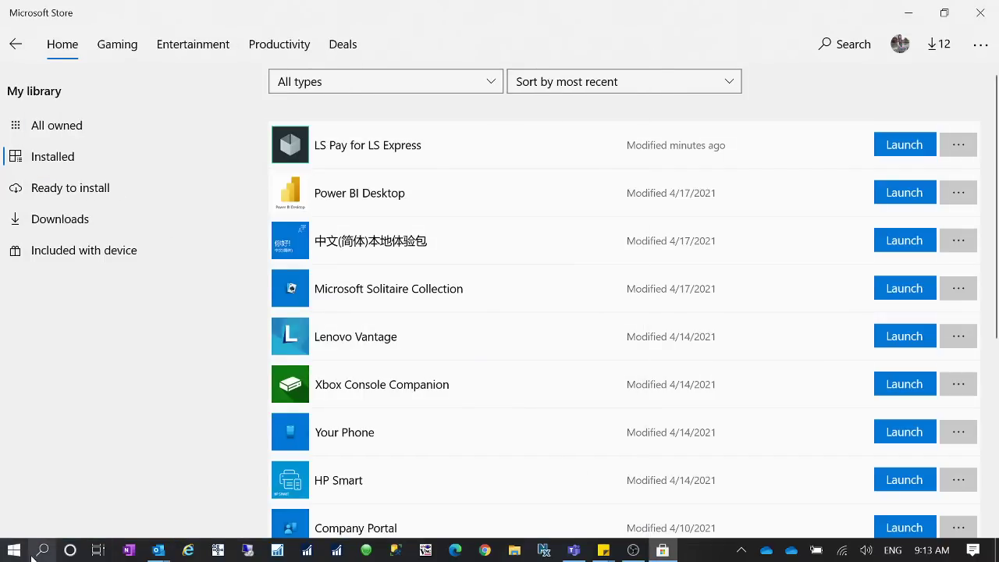
Step: Search Windows for "ls" again to check whether LS Pay for LS Express is still installed
click(42, 551)
text(ls)
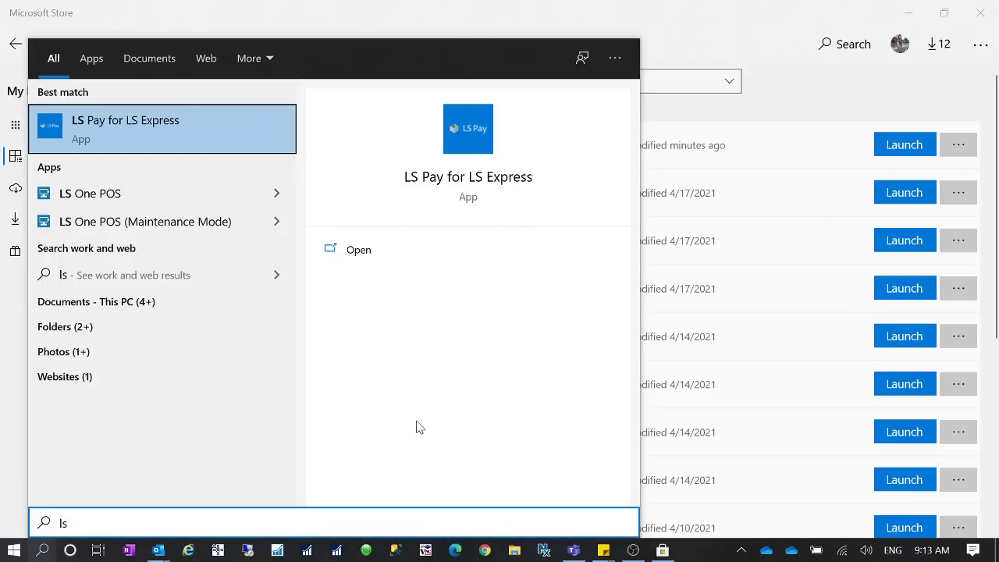
click(461, 173)
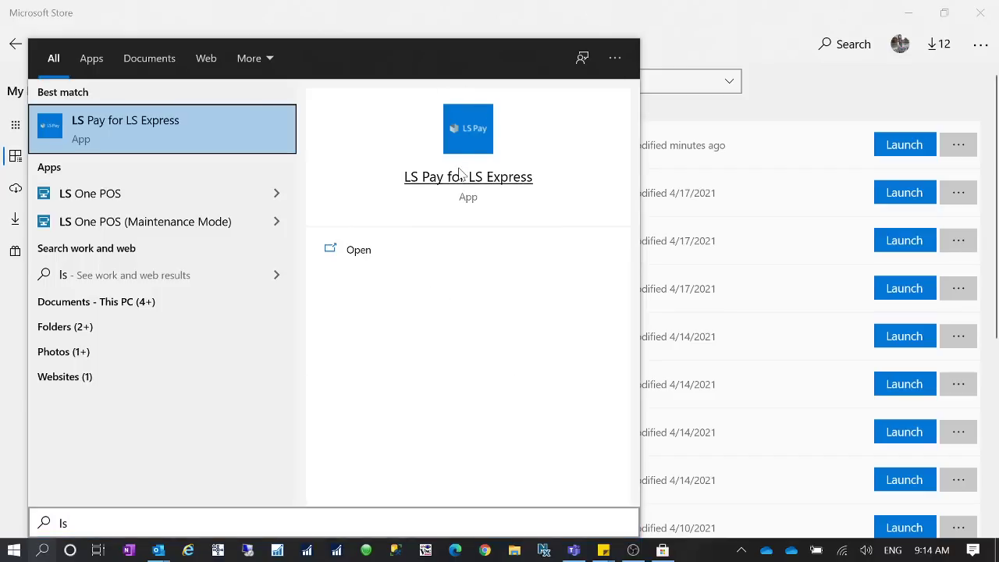
click(693, 35)
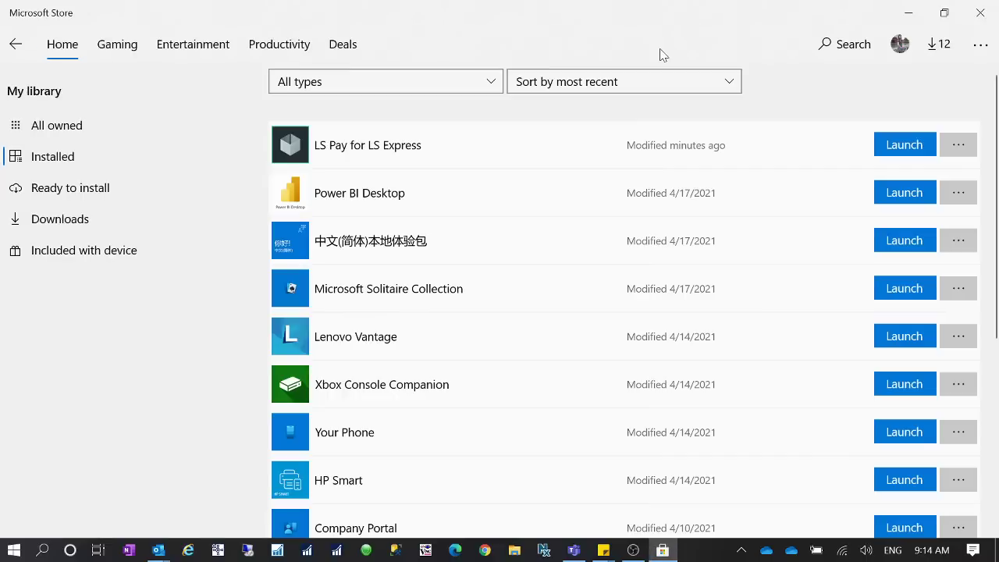
Step: Close the Microsoft Store and open the Windows_1.2.5.0 folder inside Downloads in File Explorer
click(981, 12)
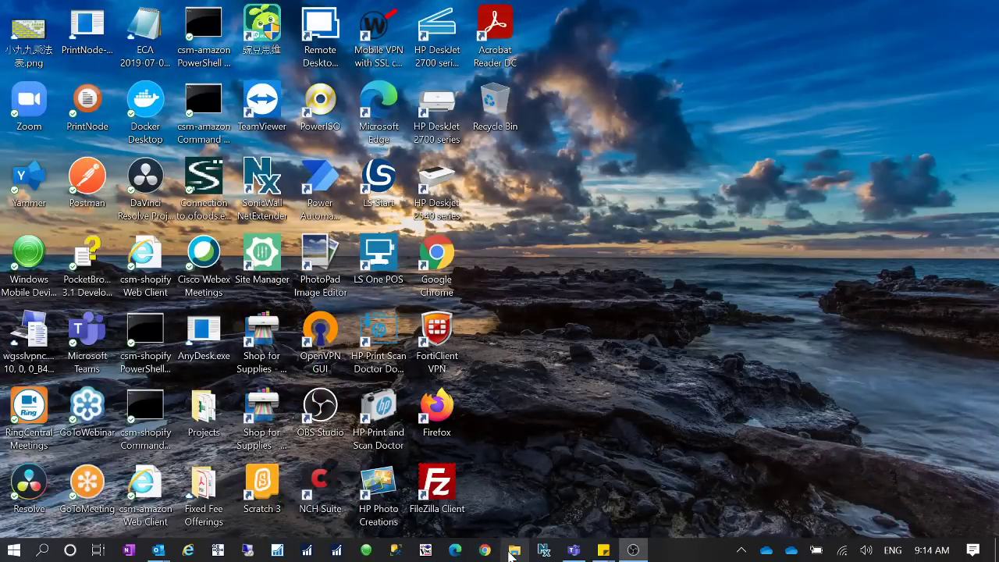
click(511, 553)
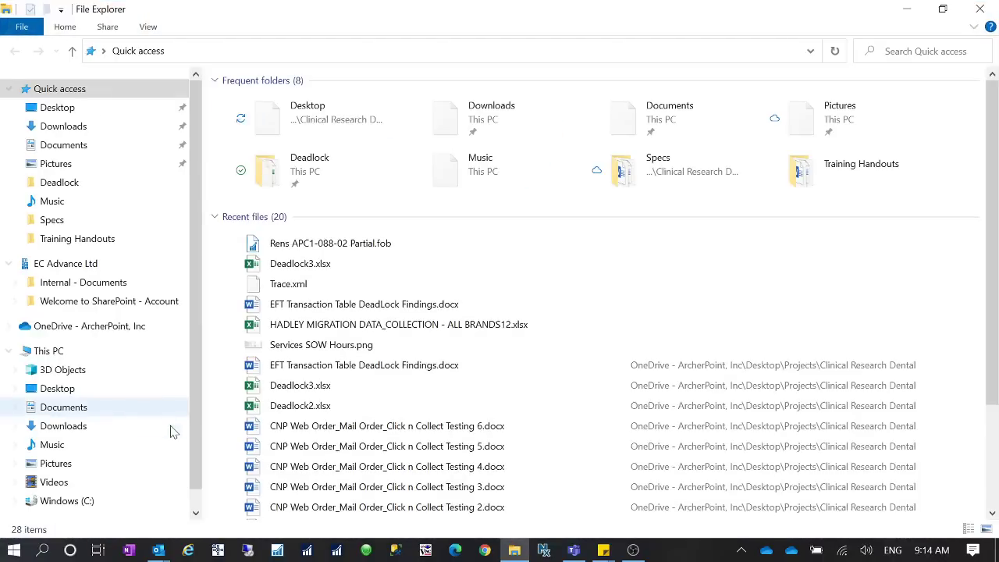
click(104, 392)
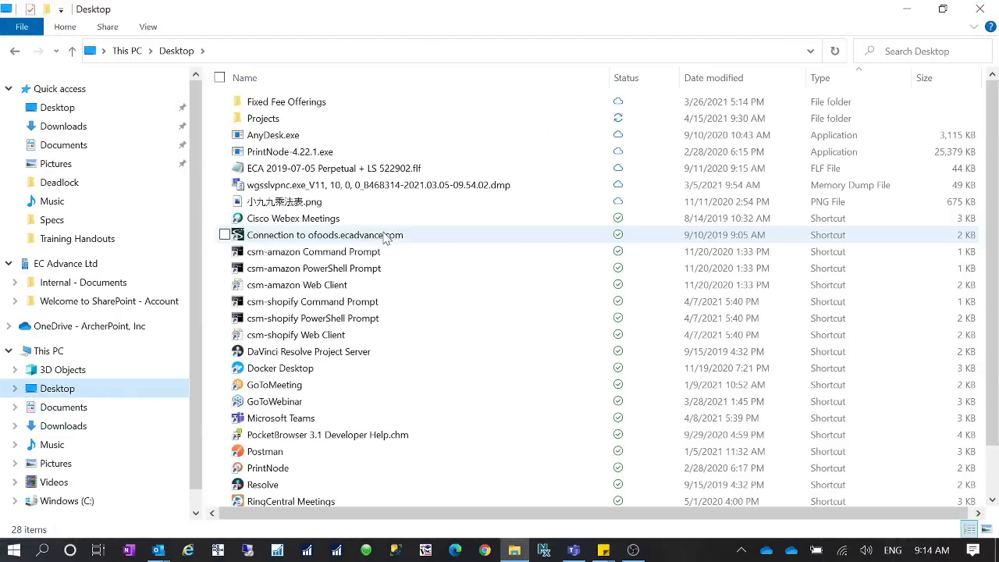
click(97, 412)
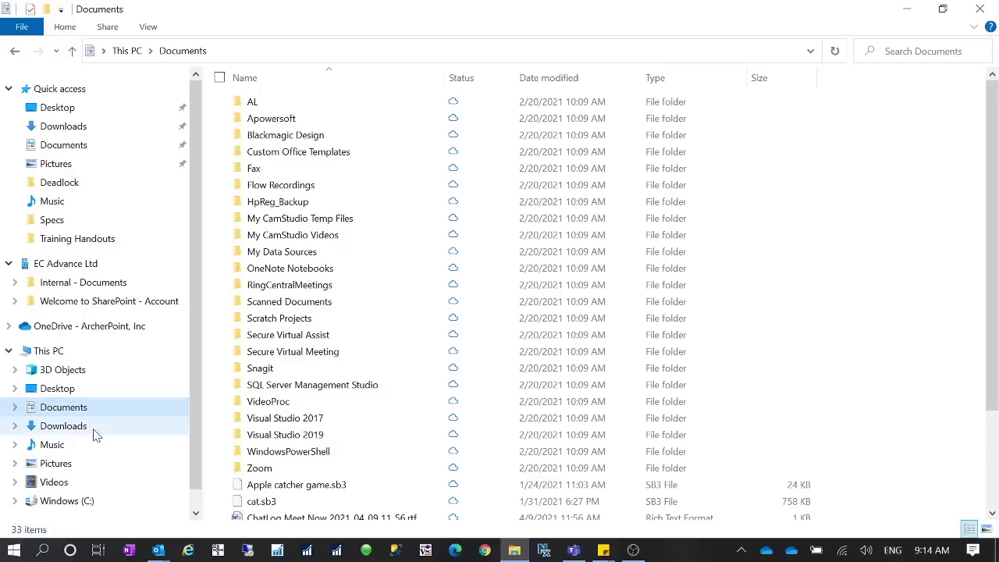
click(93, 432)
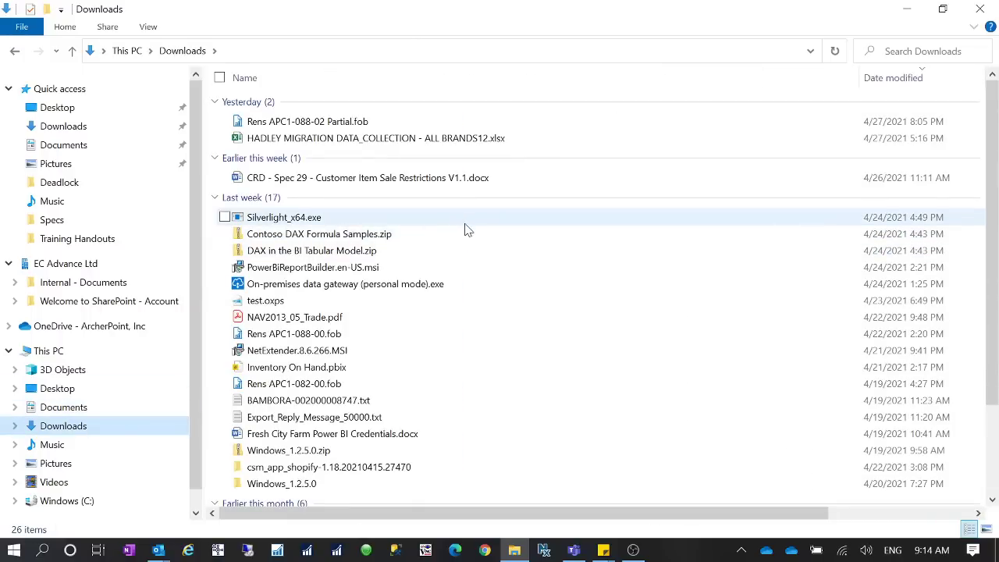
mouse_move(471, 229)
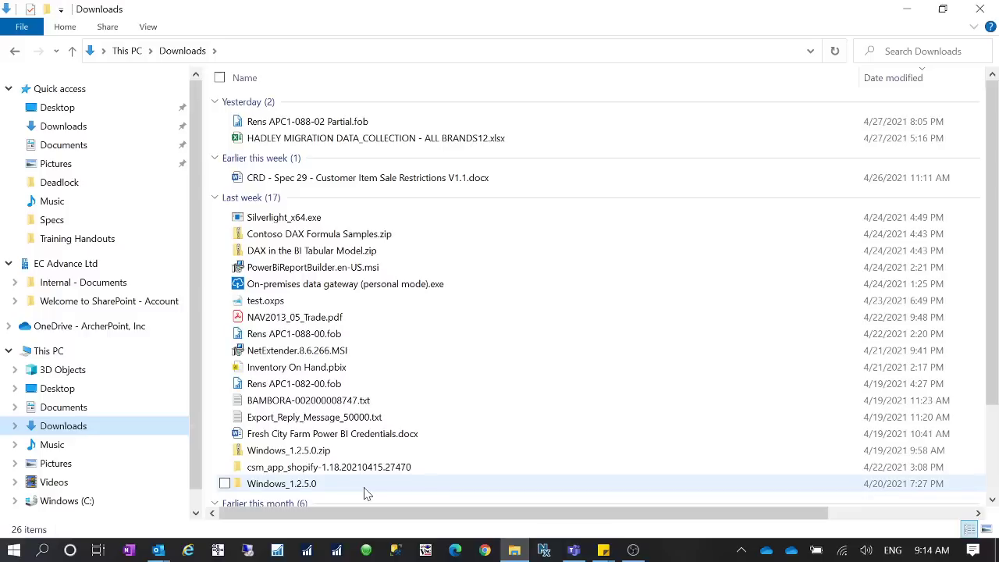
click(246, 454)
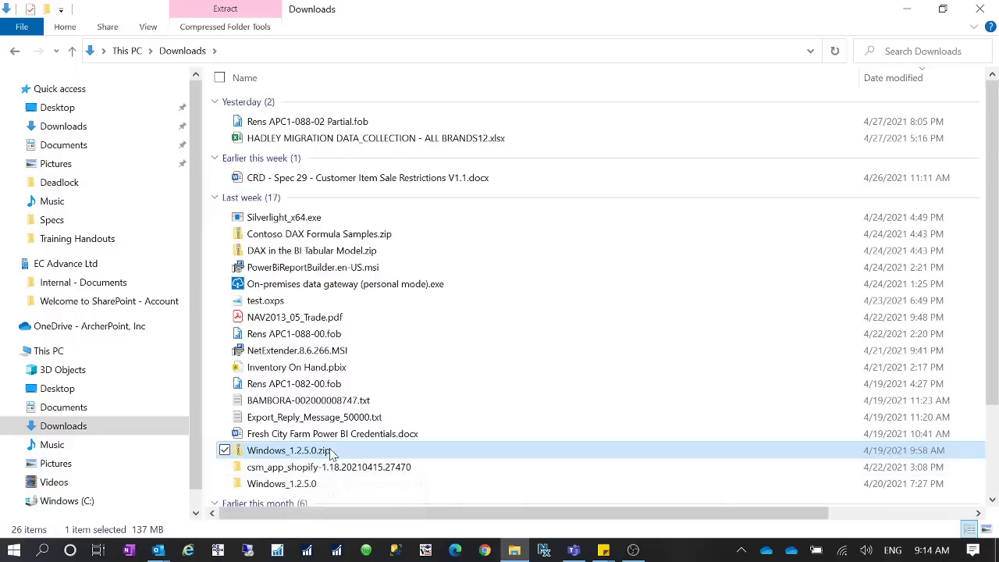
double_click(267, 486)
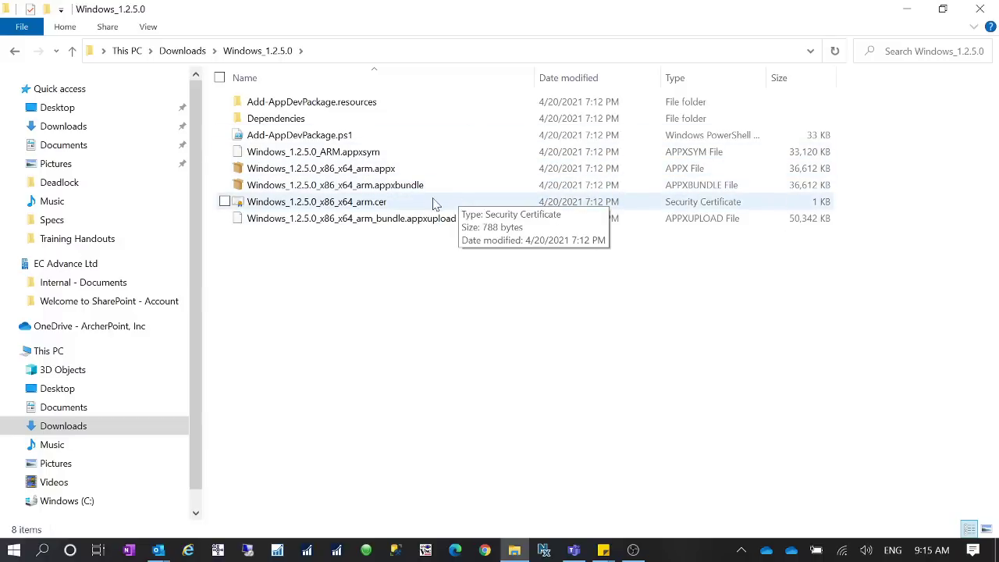
Step: Try to install LS Pay for LS Express from the Windows_1.2.5.0_x86_x64_arm.appx package, then close the installer
double_click(383, 169)
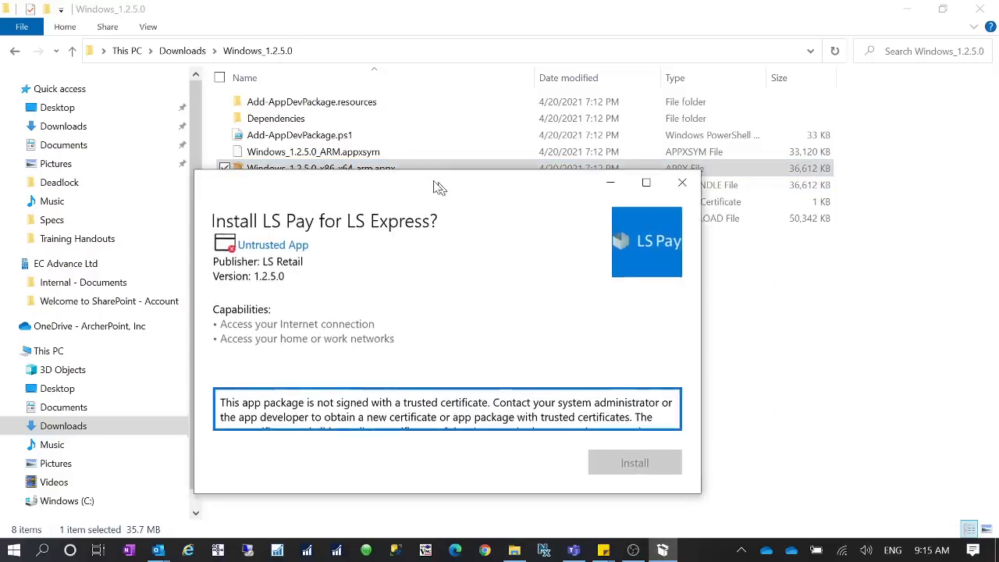
drag(426, 183, 372, 115)
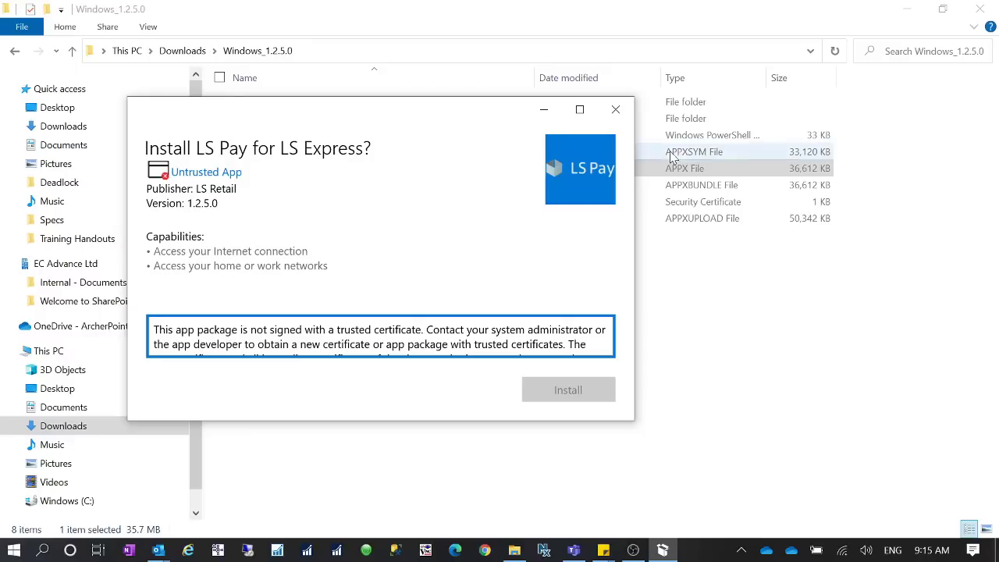
click(615, 110)
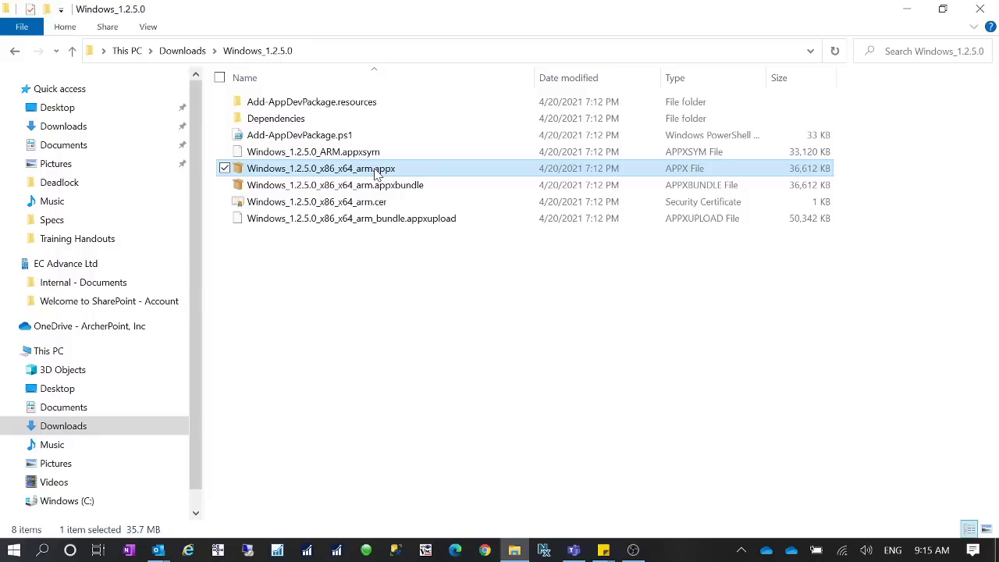
Step: Reopen the Windows_1.2.5.0_x86_x64_arm.appx installer to read its certificate message, then close it
right_click(378, 172)
click(372, 171)
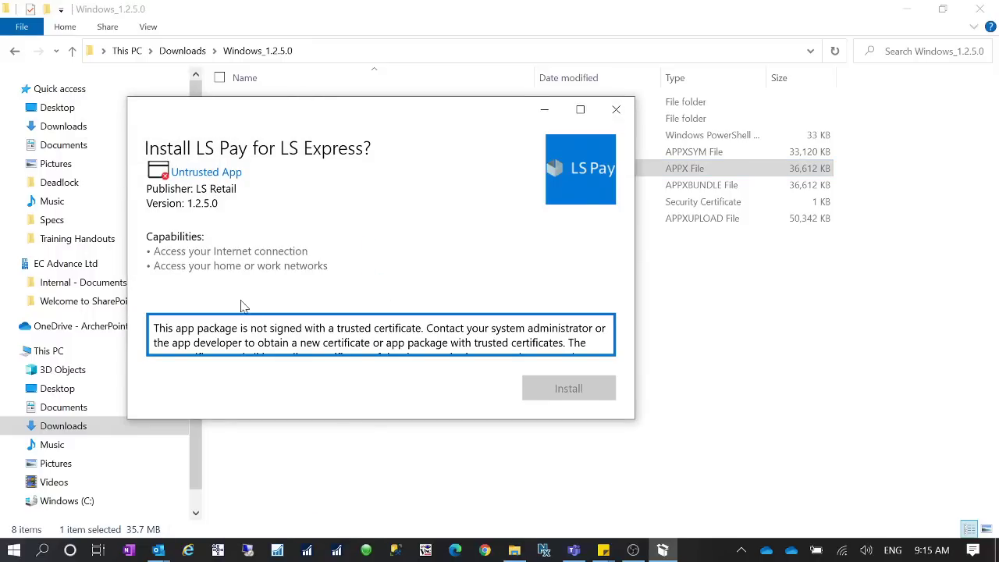
drag(364, 328, 370, 343)
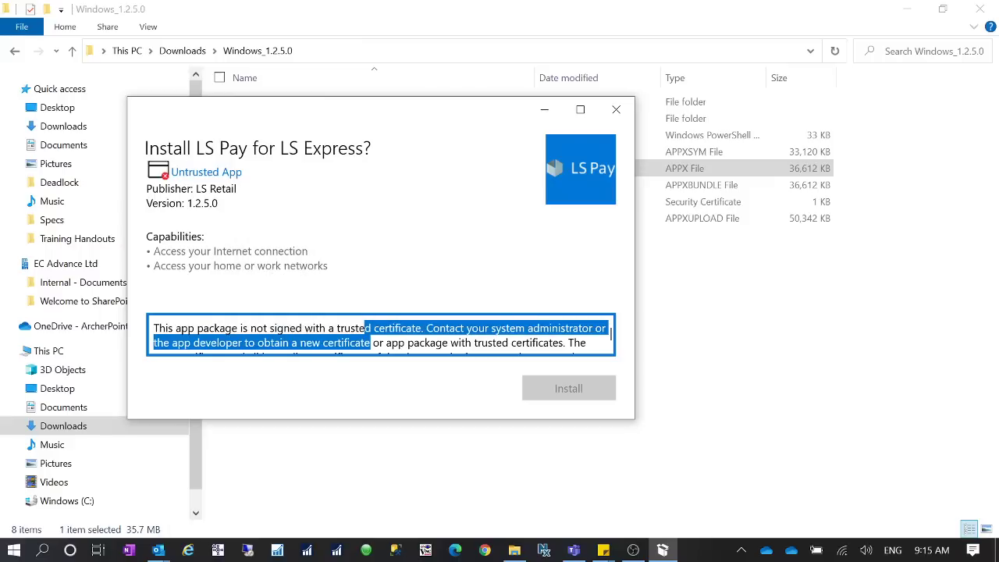
click(611, 335)
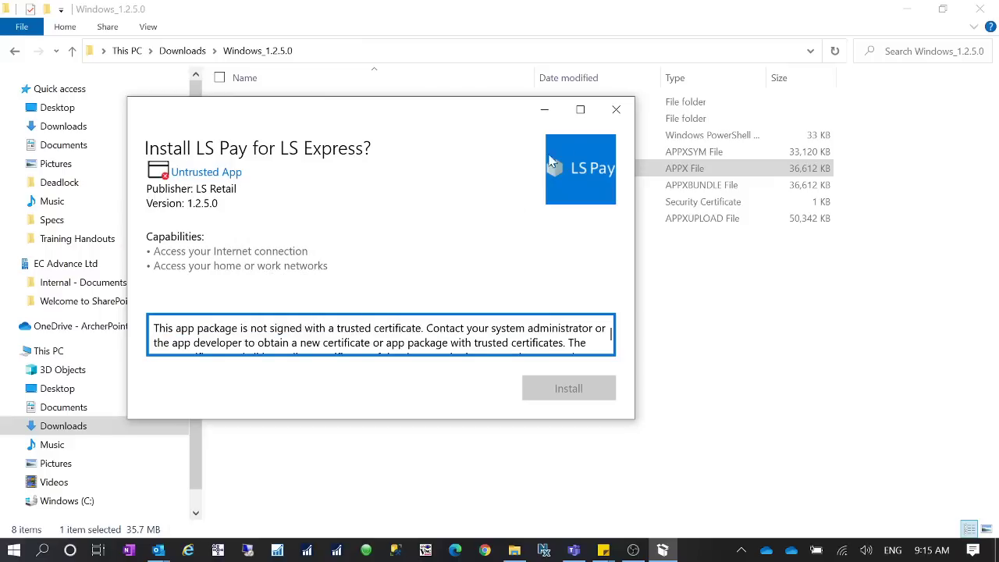
click(616, 109)
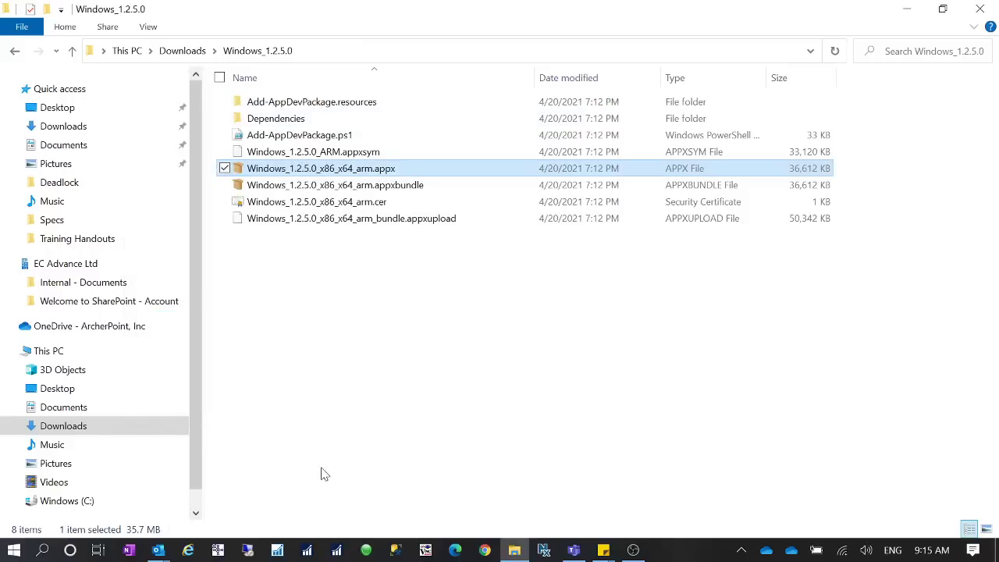
Step: Look through the general, security, details and previous-version properties of Windows_1.2.5.0_x86_x64_arm.appx for signing information, then close them
right_click(386, 173)
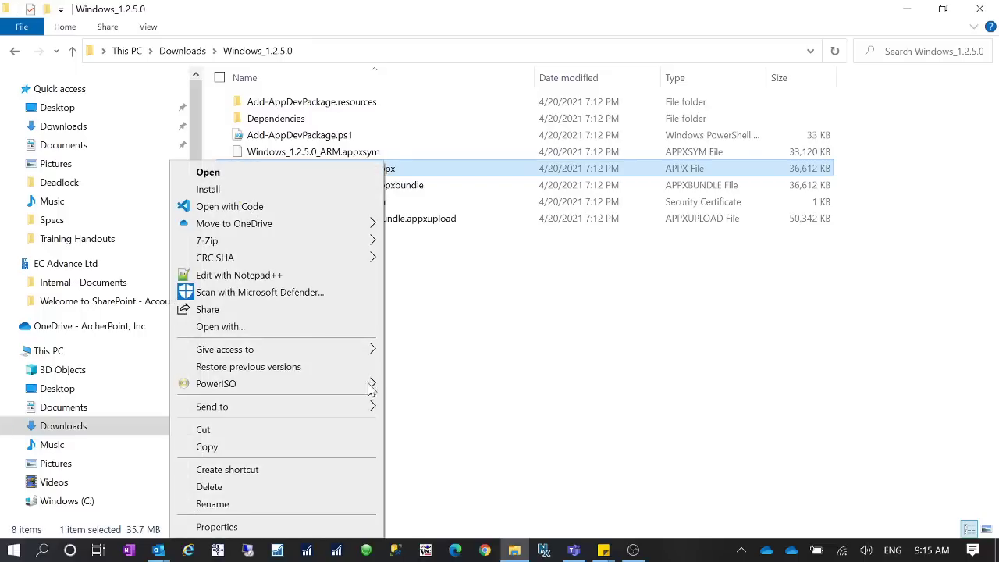
click(289, 529)
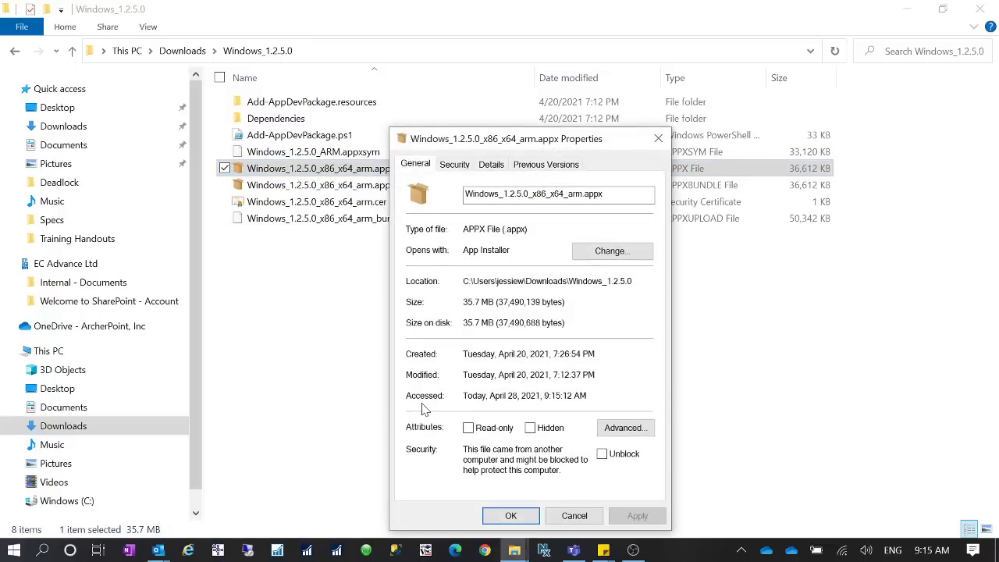
drag(508, 140, 352, 39)
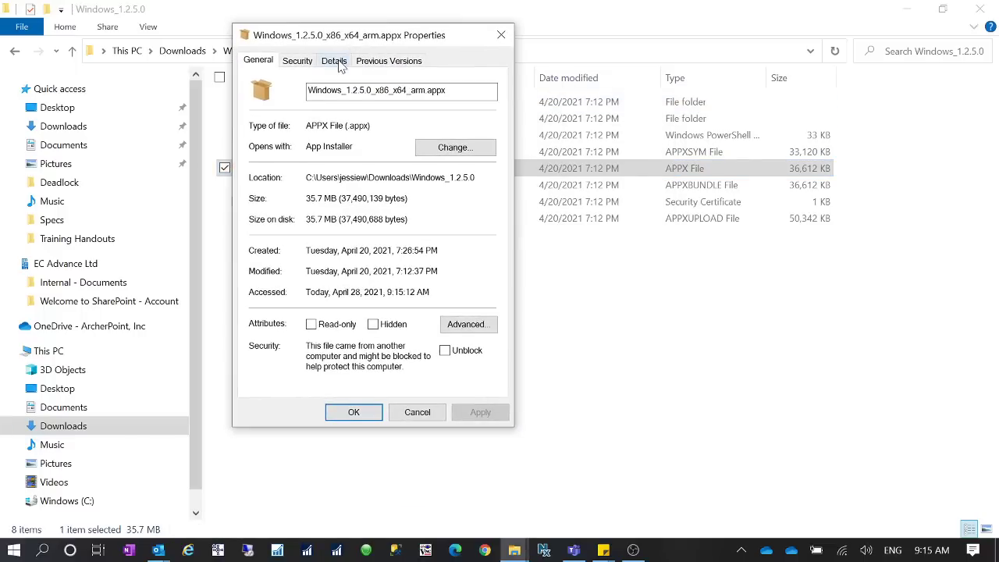
click(335, 62)
click(296, 62)
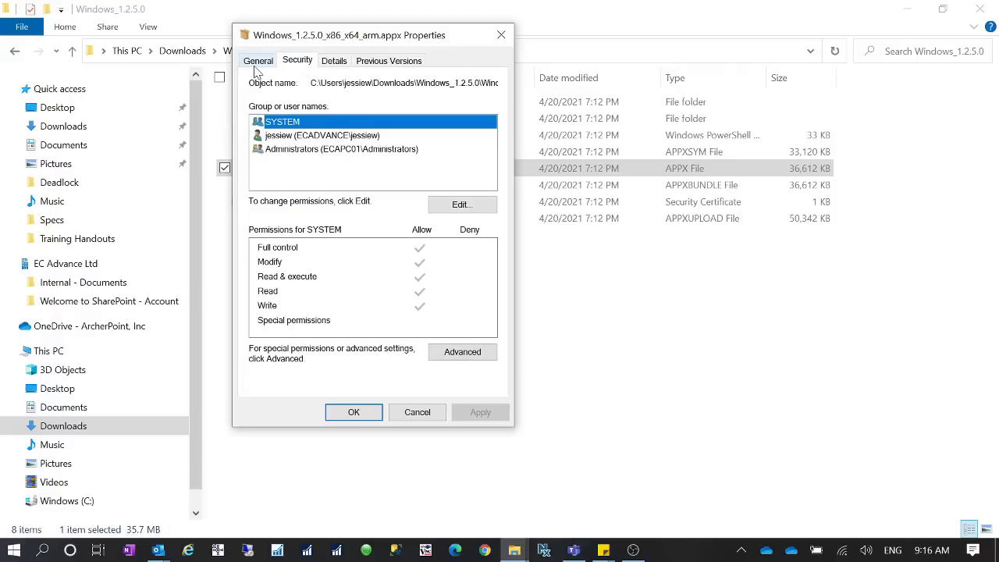
drag(431, 28, 704, 52)
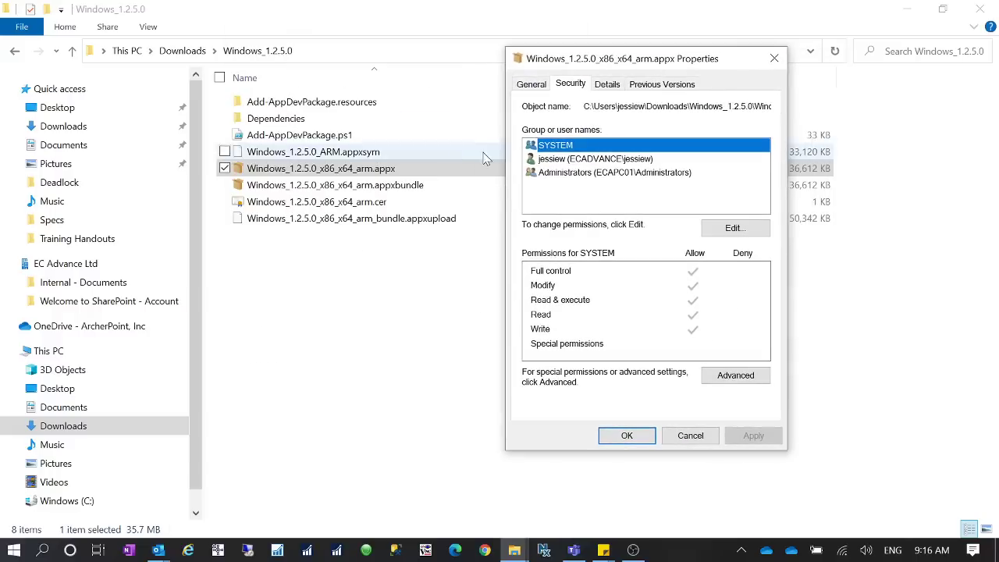
click(536, 86)
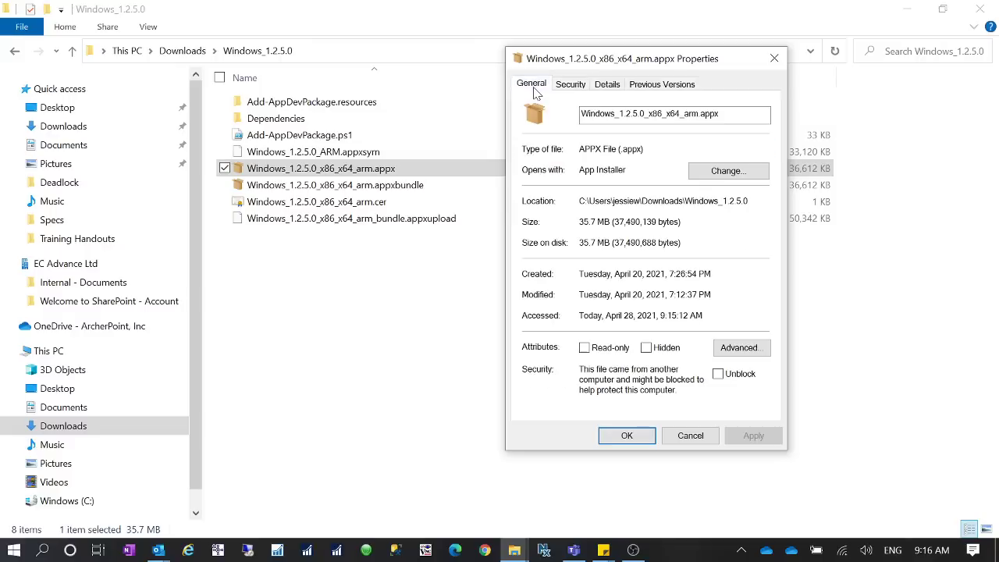
click(623, 86)
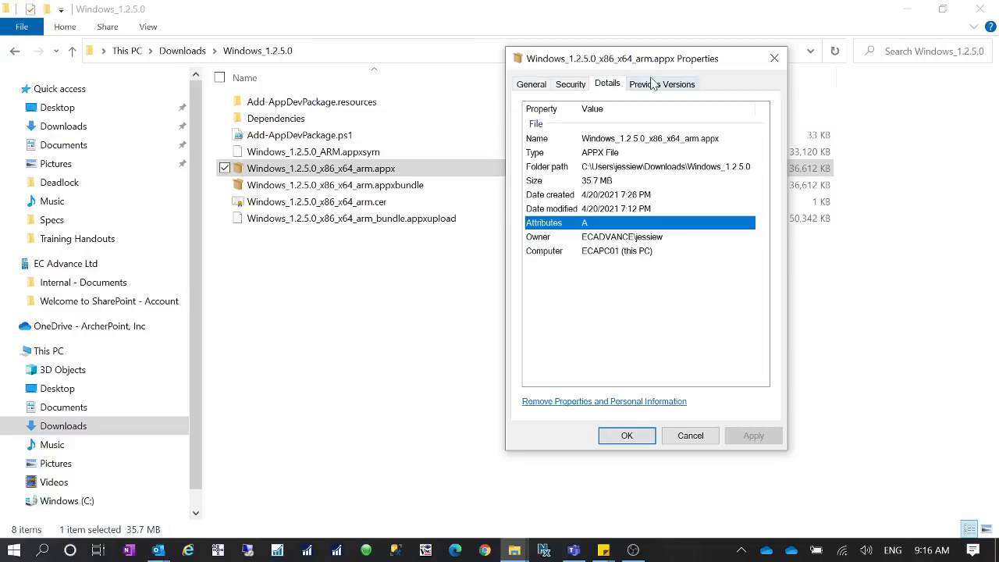
click(654, 85)
click(531, 85)
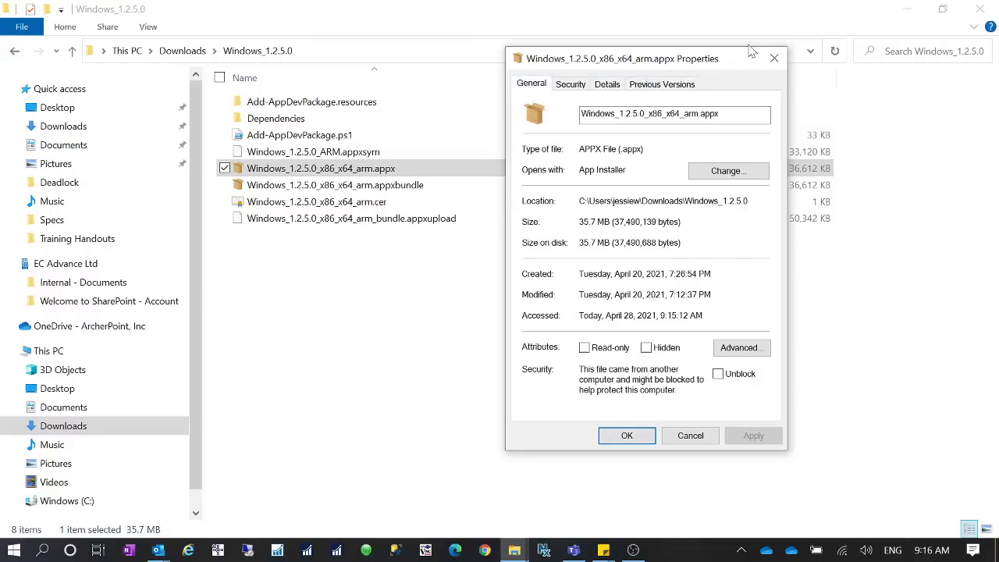
click(773, 57)
Step: Open the Windows_1.2.5.0_x86_x64_arm.appxbundle installer to check its trust status, then close it
double_click(420, 186)
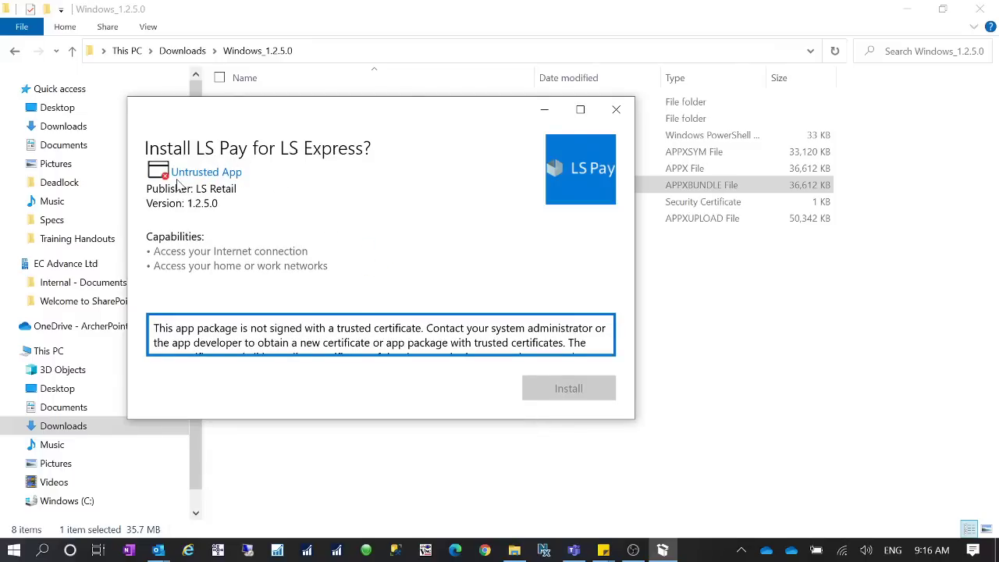
click(616, 109)
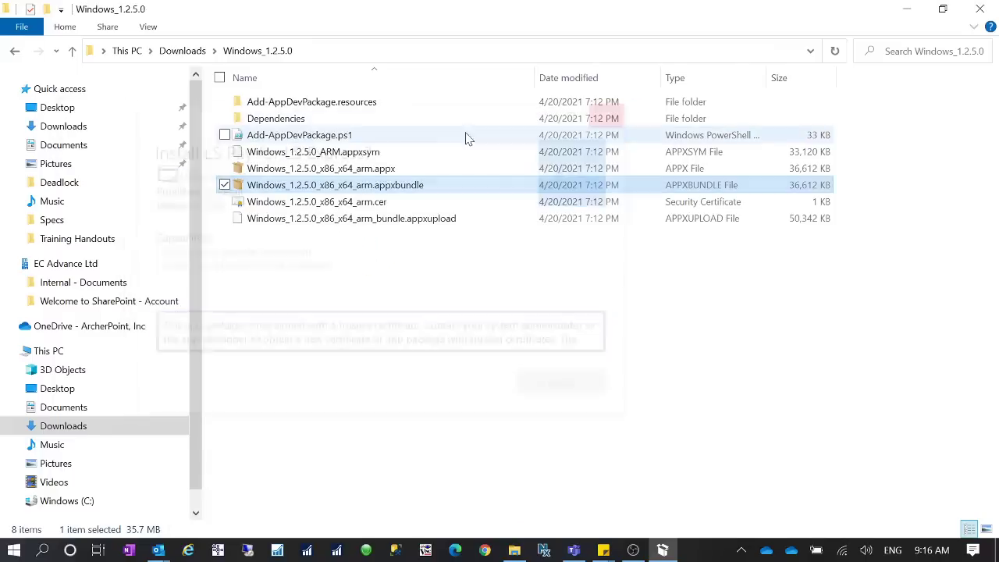
Step: Examine the digital signature list and security properties of Windows_1.2.5.0_x86_x64_arm.appxbundle, widening the signer name column, then cancel
right_click(390, 192)
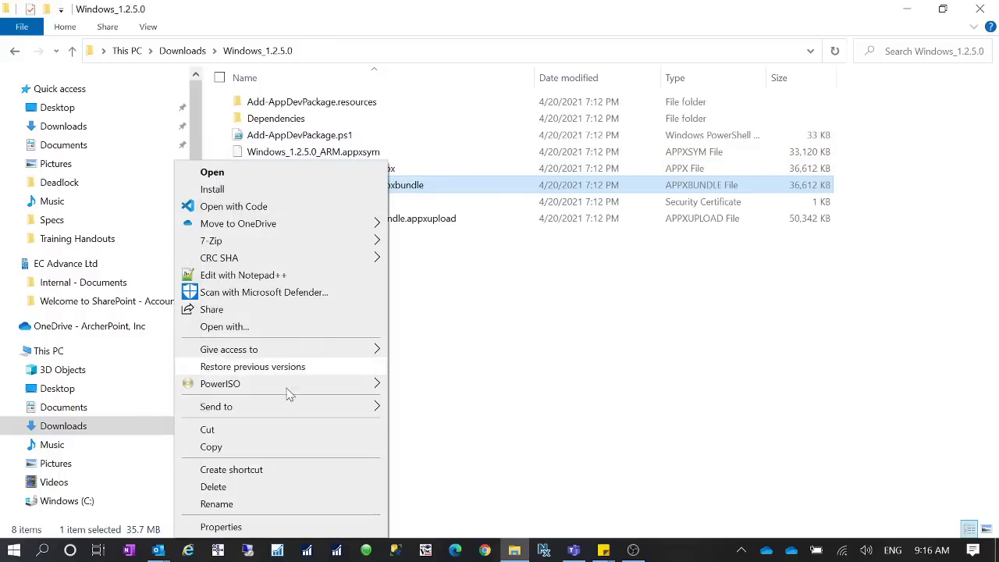
click(297, 527)
drag(554, 139, 543, 63)
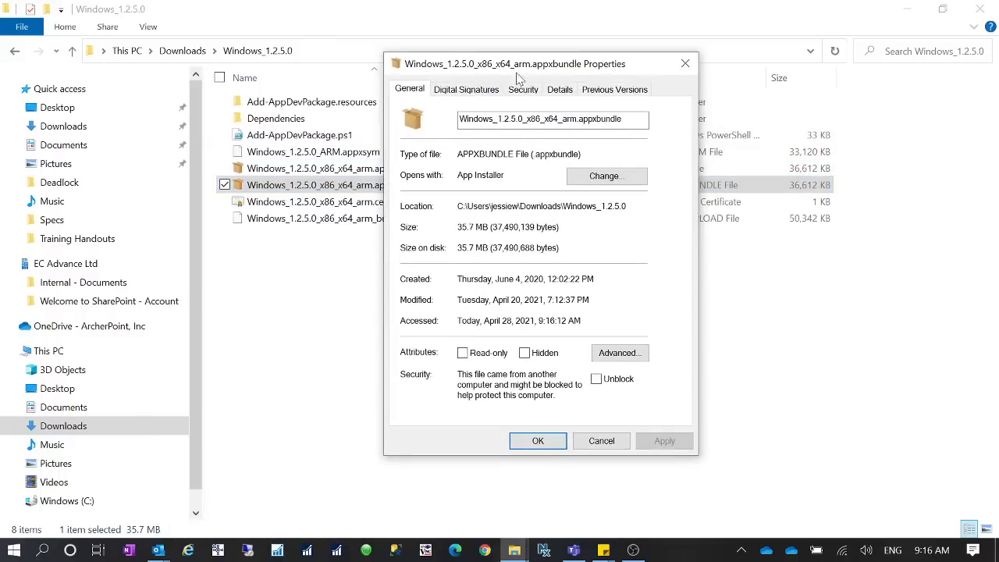
click(458, 94)
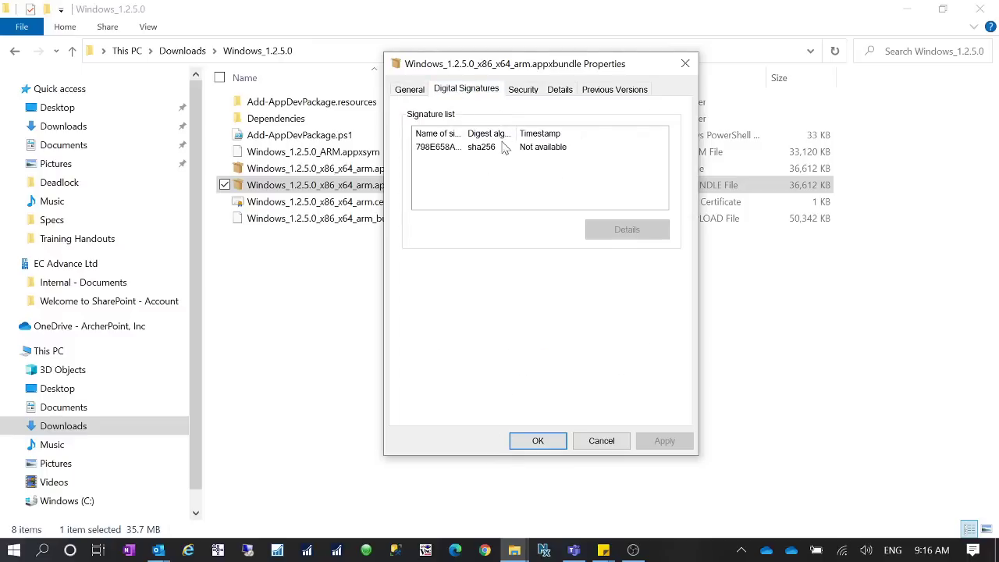
click(427, 149)
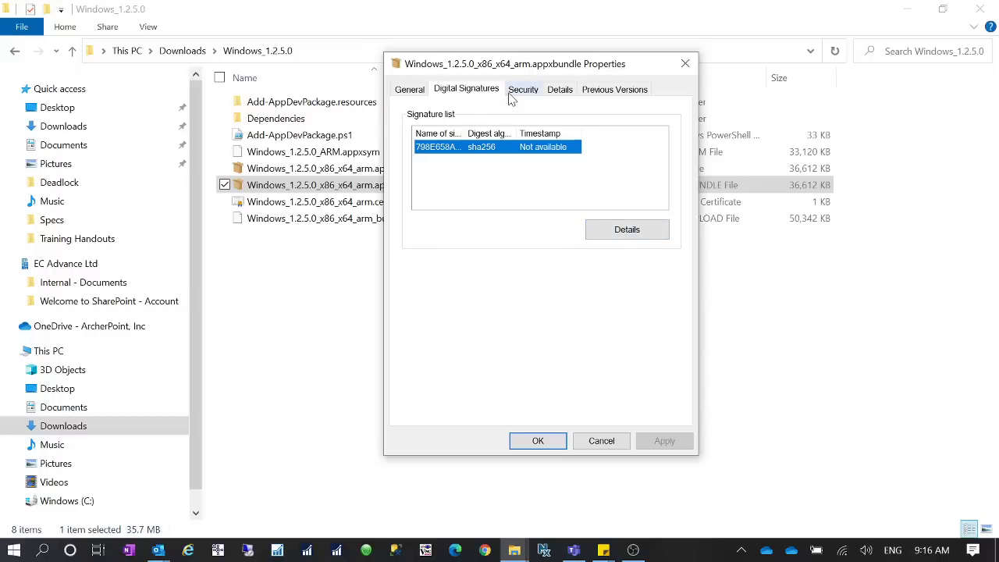
drag(465, 133, 523, 134)
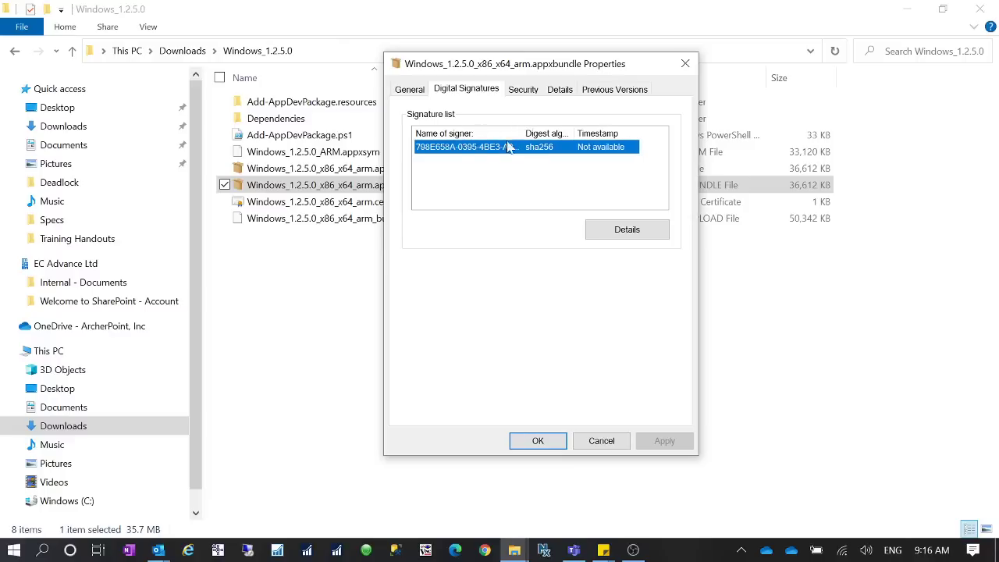
click(519, 91)
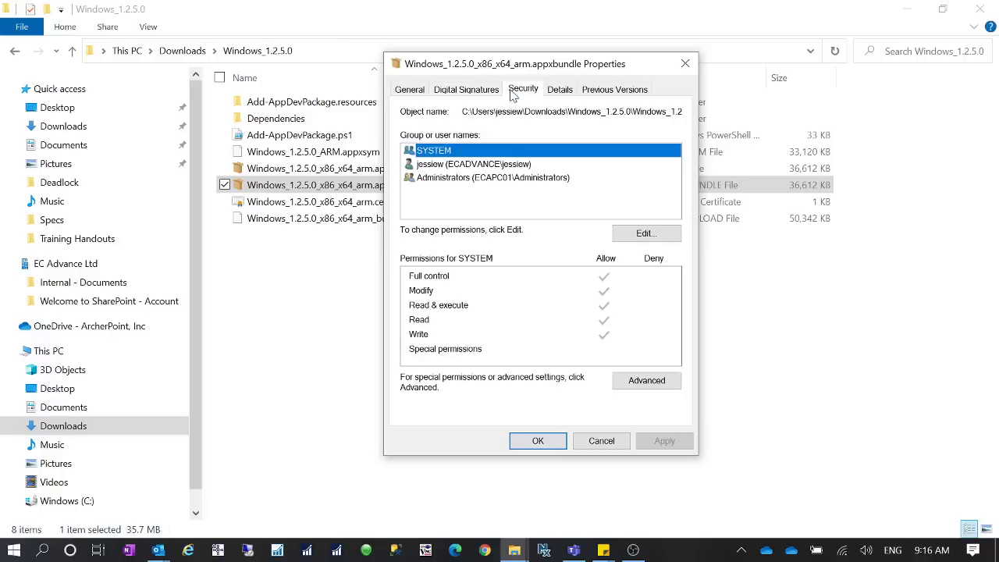
click(462, 92)
click(414, 91)
click(452, 92)
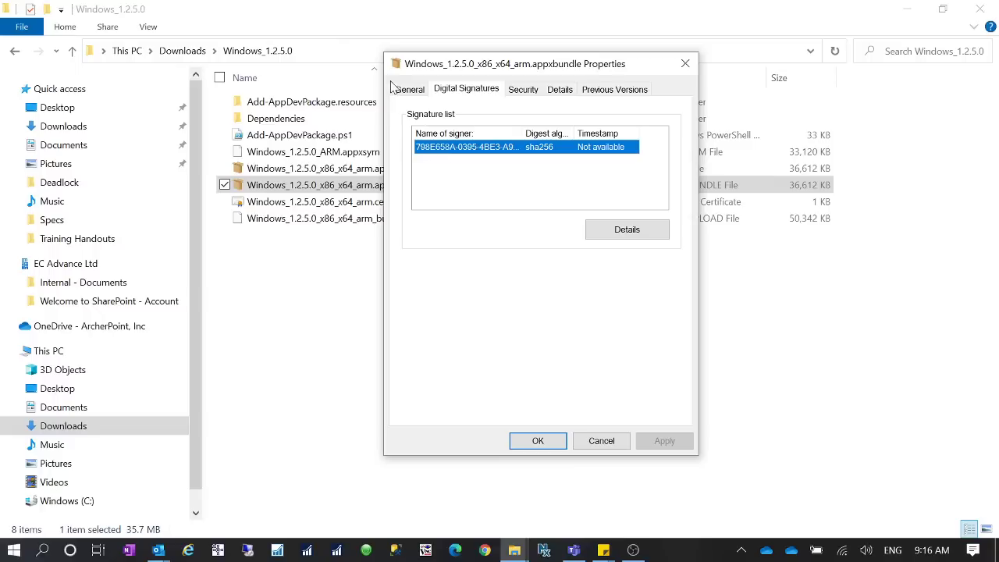
click(600, 445)
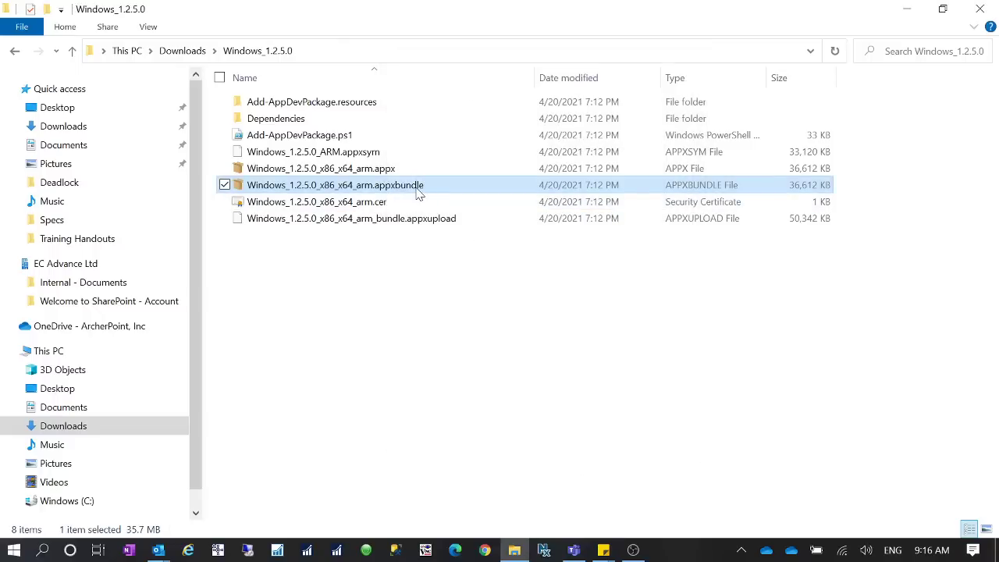
Step: Reopen the .appxbundle properties and display the certificate behind its sha256 digital signature
right_click(417, 187)
click(364, 531)
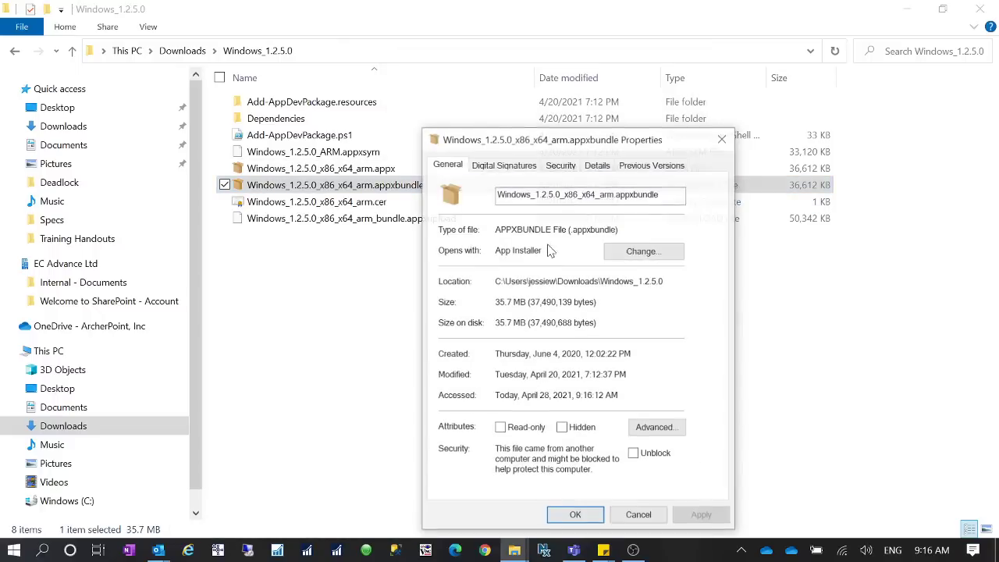
click(503, 102)
drag(535, 74, 428, 69)
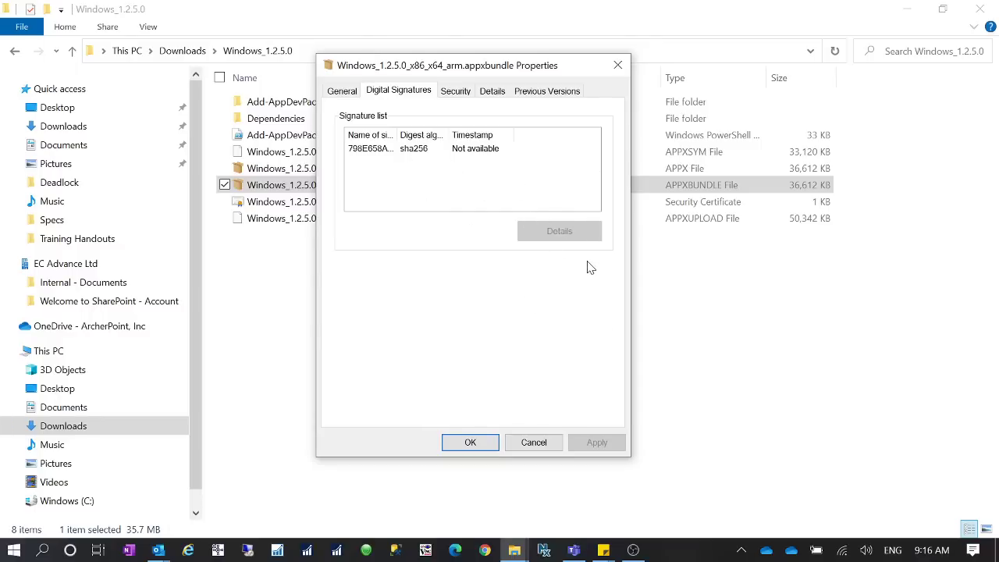
click(372, 150)
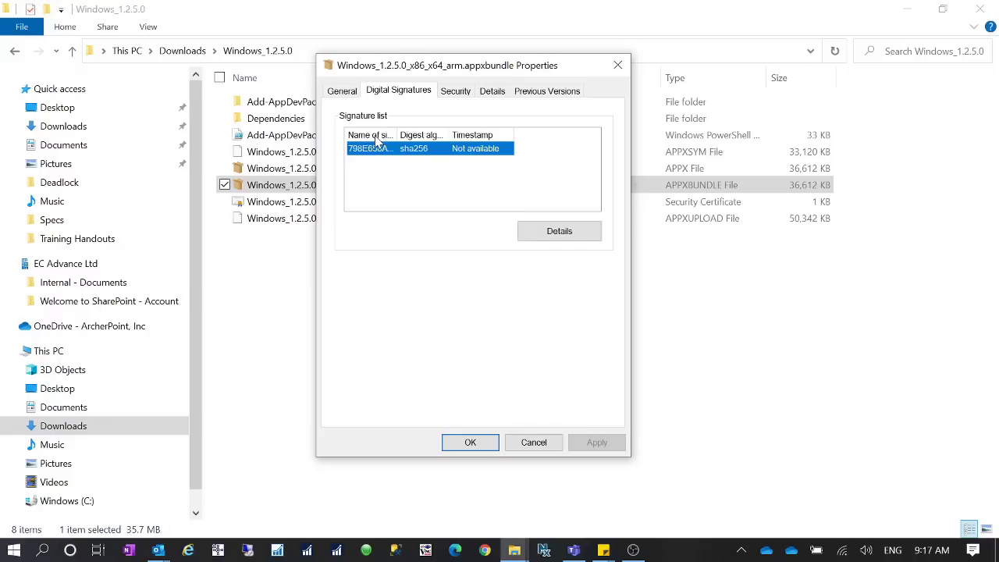
click(563, 235)
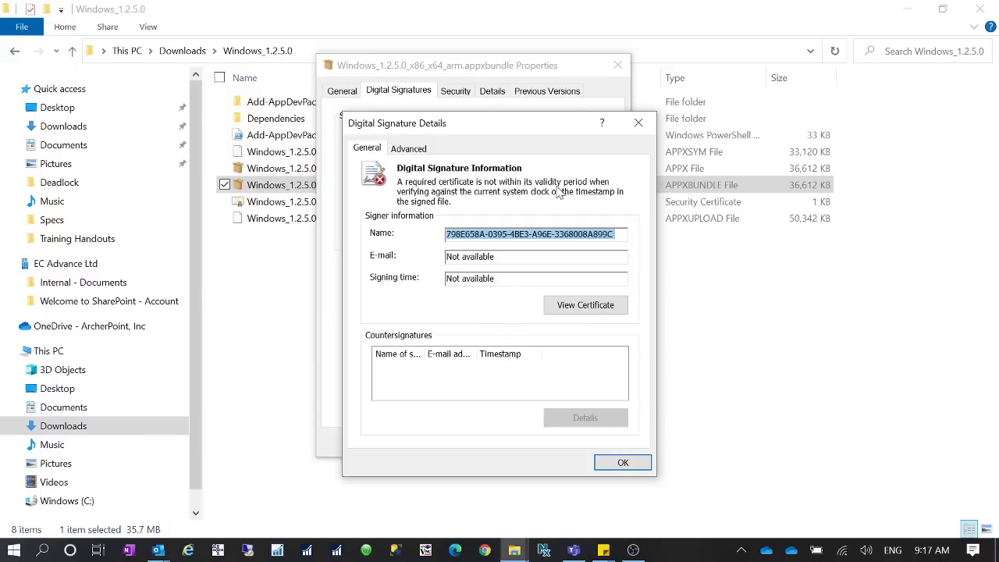
click(567, 310)
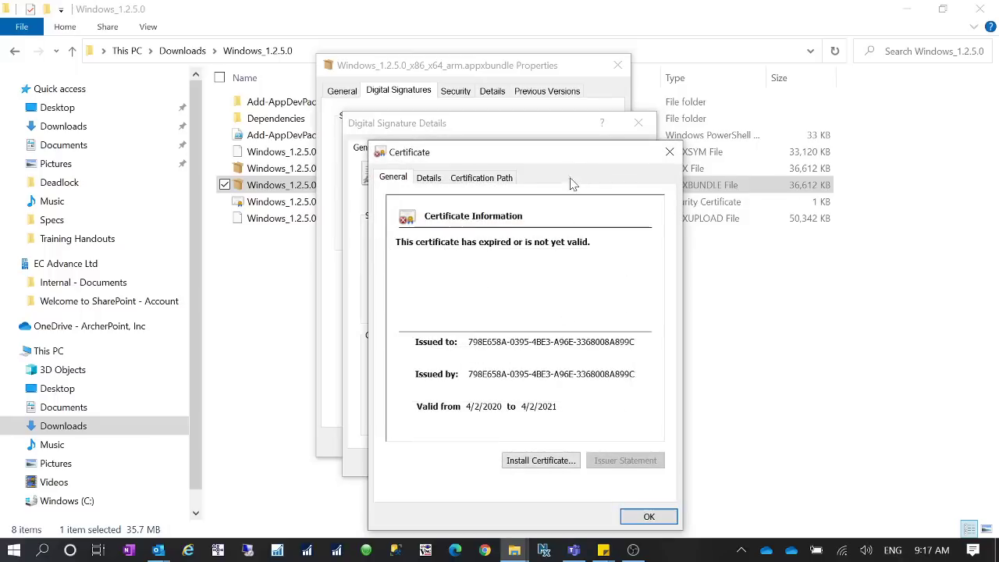
Step: Compare the certificate's validity period with today's date in the system calendar
drag(566, 158, 604, 57)
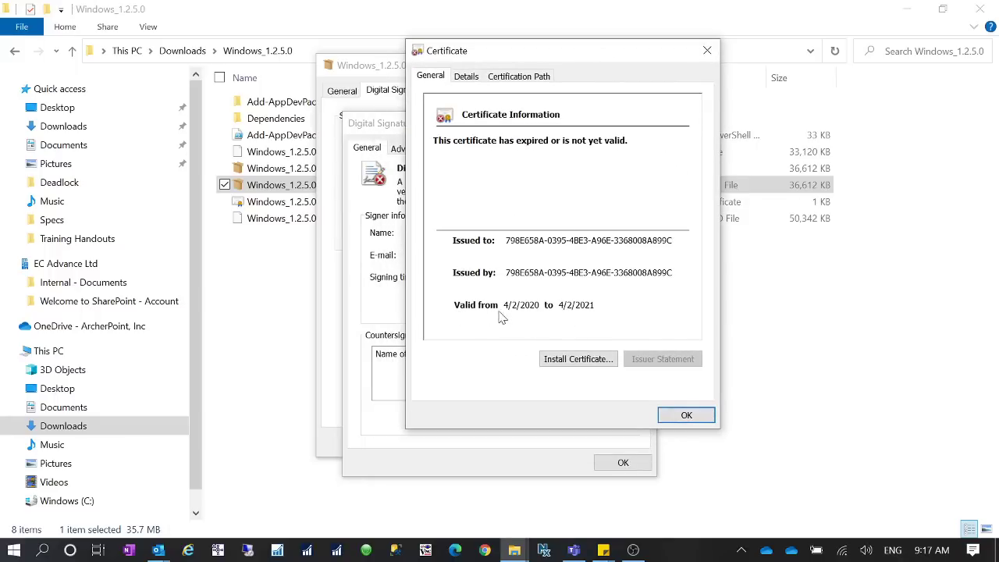
click(925, 551)
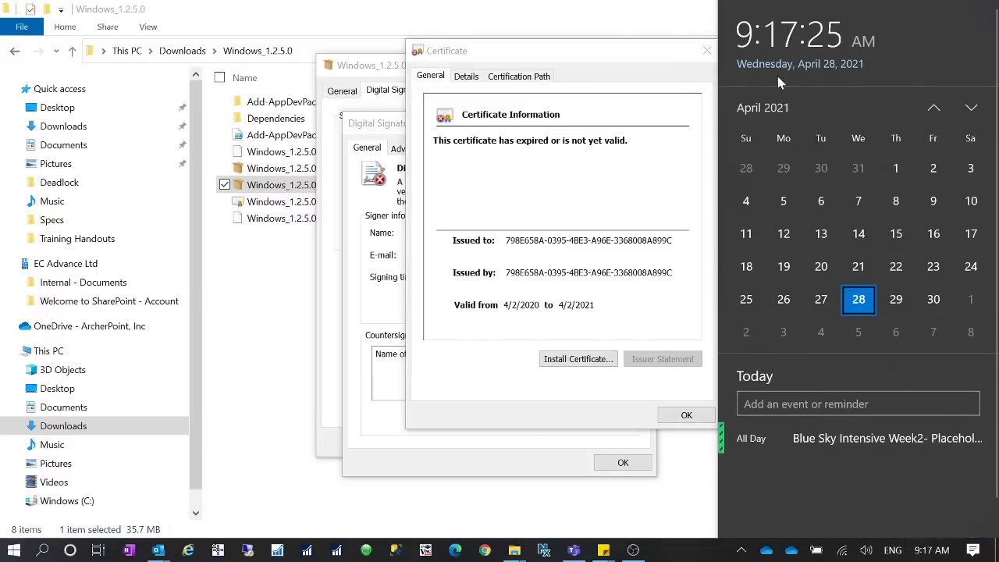
click(581, 326)
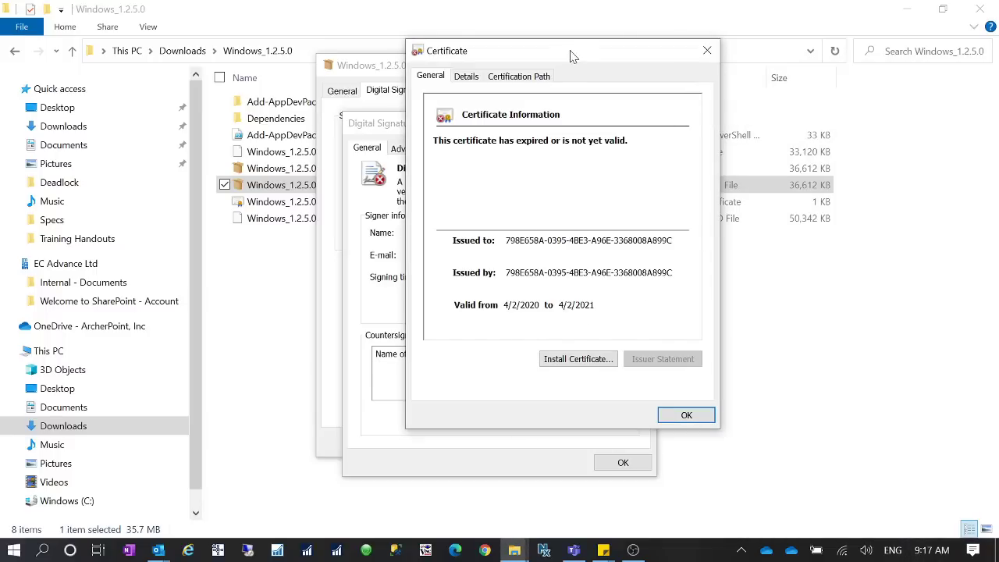
mouse_move(570, 55)
mouse_down()
mouse_move(533, 40)
mouse_move(566, 53)
mouse_up()
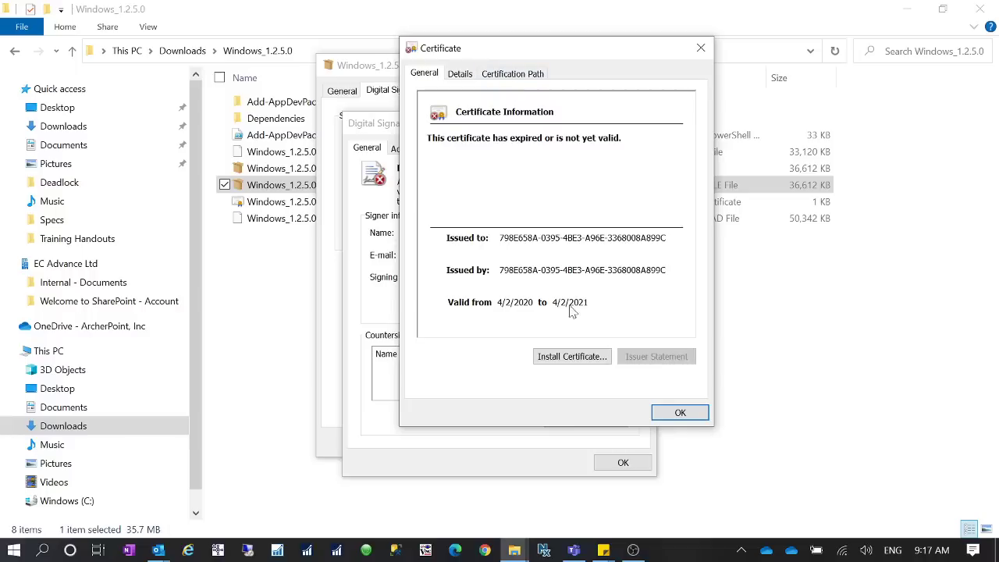
Step: Start installing the certificate for the Local Machine and choose Trusted Root Certification Authorities as its store
click(587, 361)
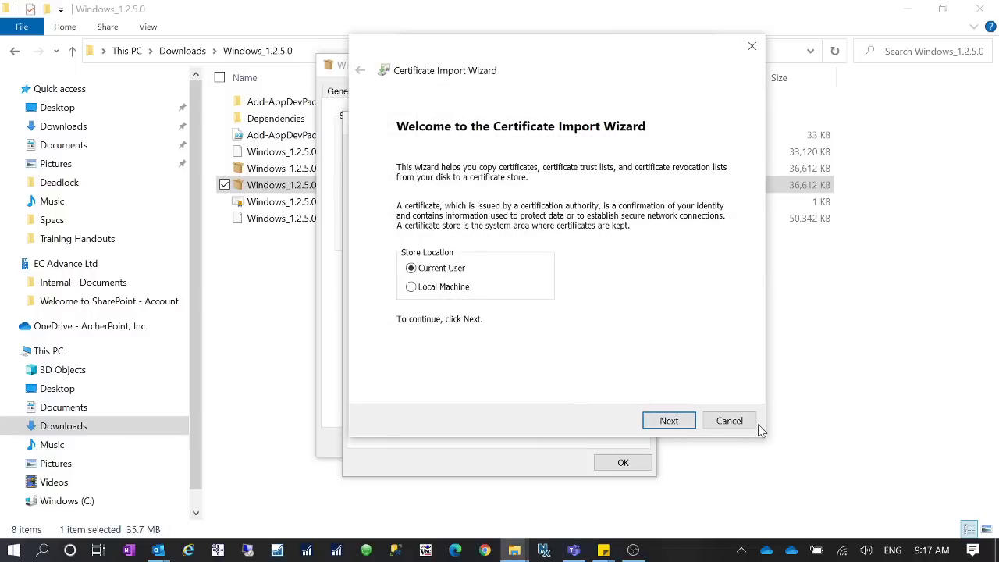
click(414, 286)
click(669, 422)
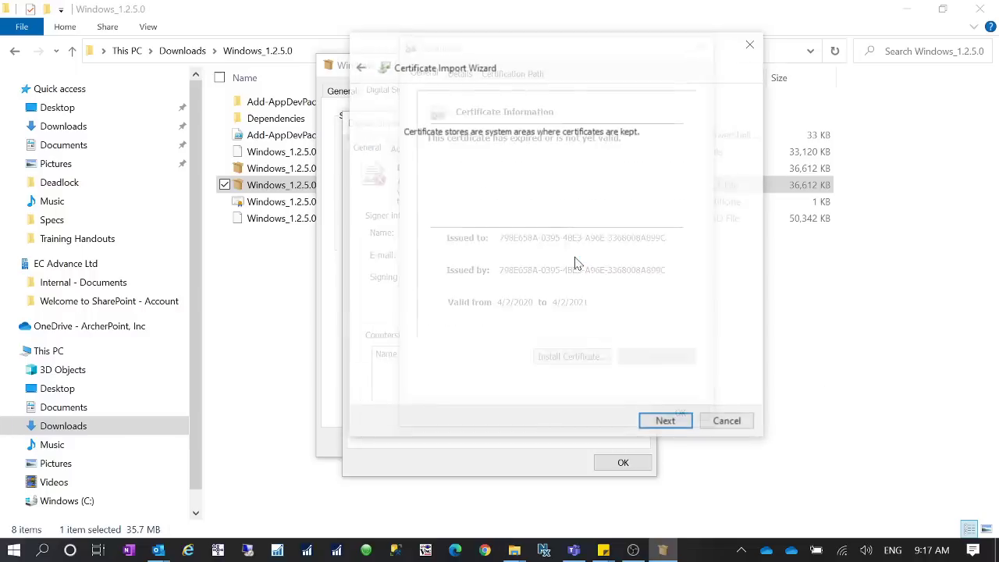
click(420, 222)
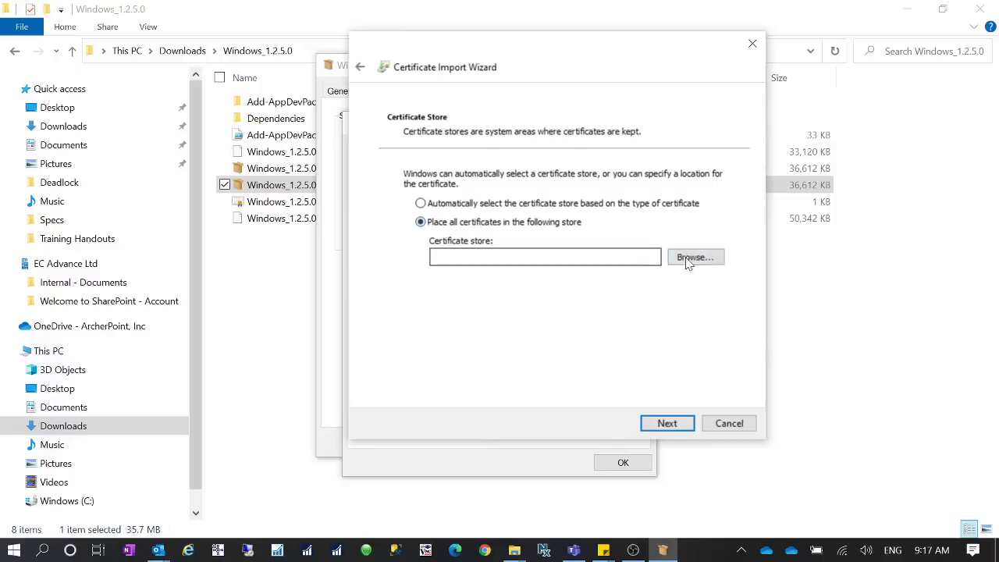
click(695, 256)
click(426, 141)
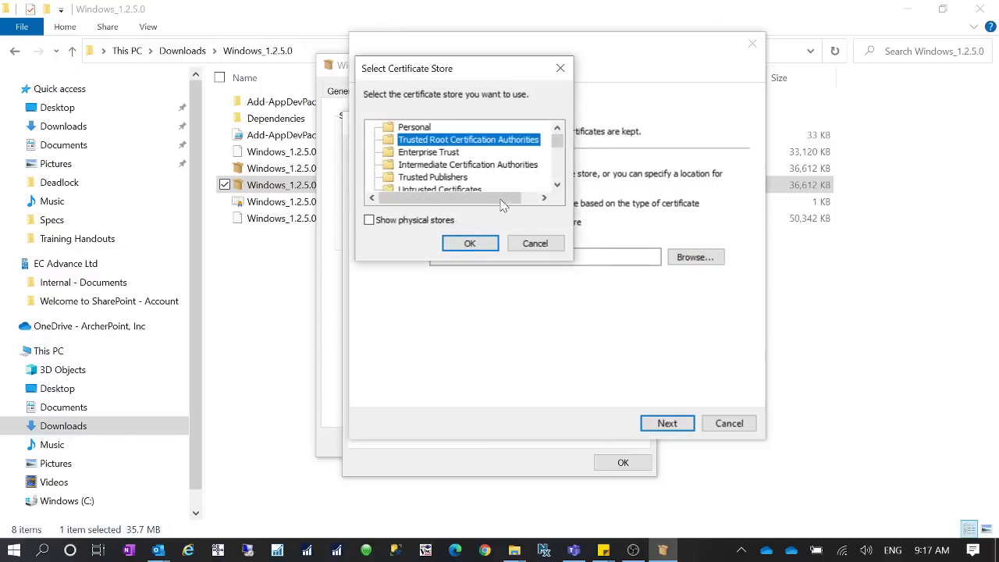
click(470, 244)
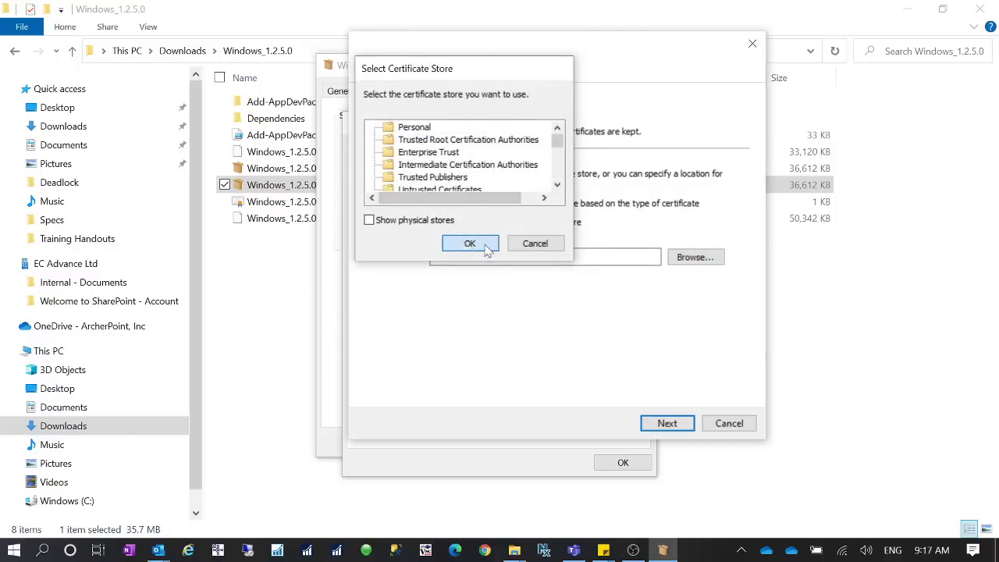
Step: Finish the certificate import and close the certificate, signature details and .appxbundle properties dialogs
click(665, 423)
click(664, 422)
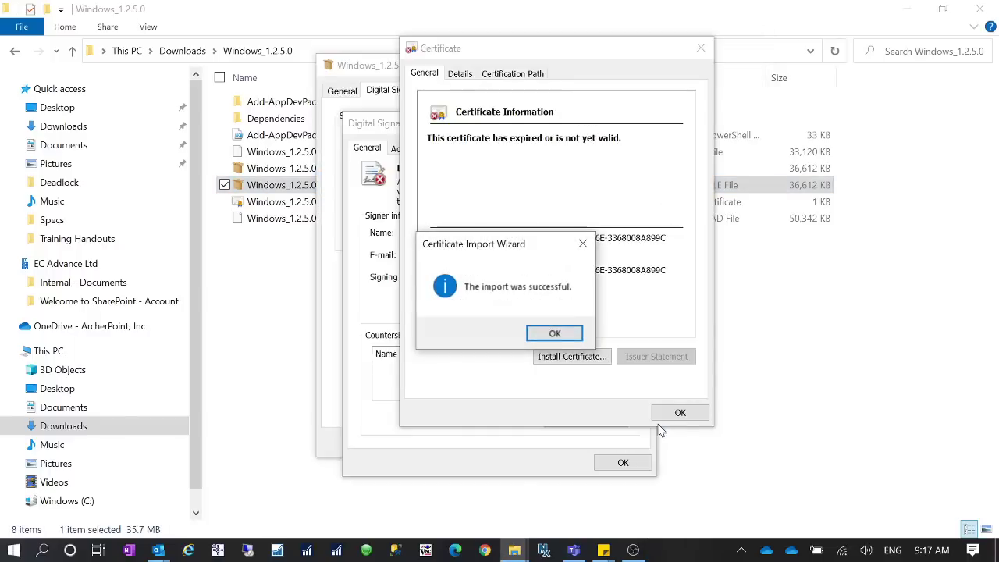
click(564, 338)
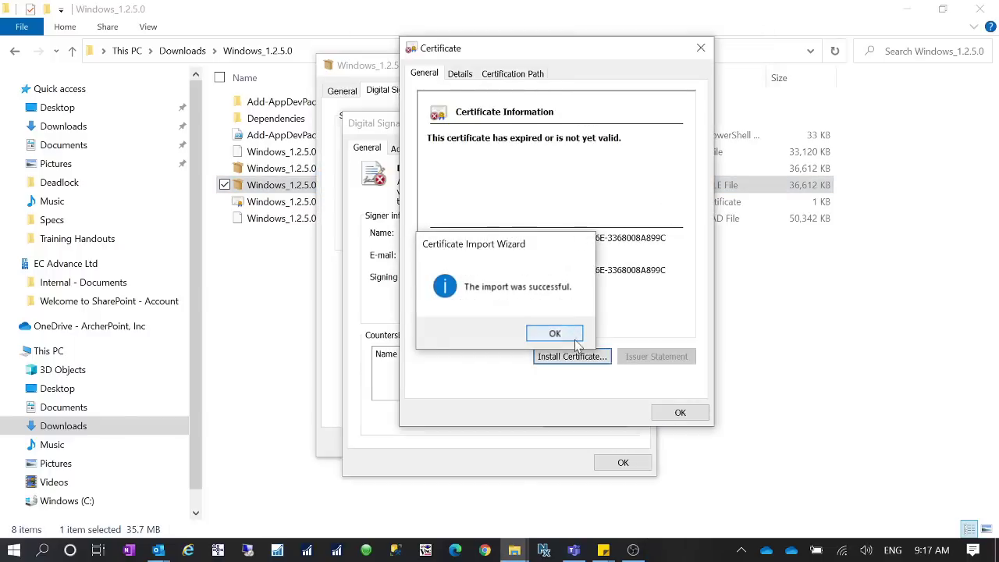
click(679, 411)
click(623, 462)
click(470, 443)
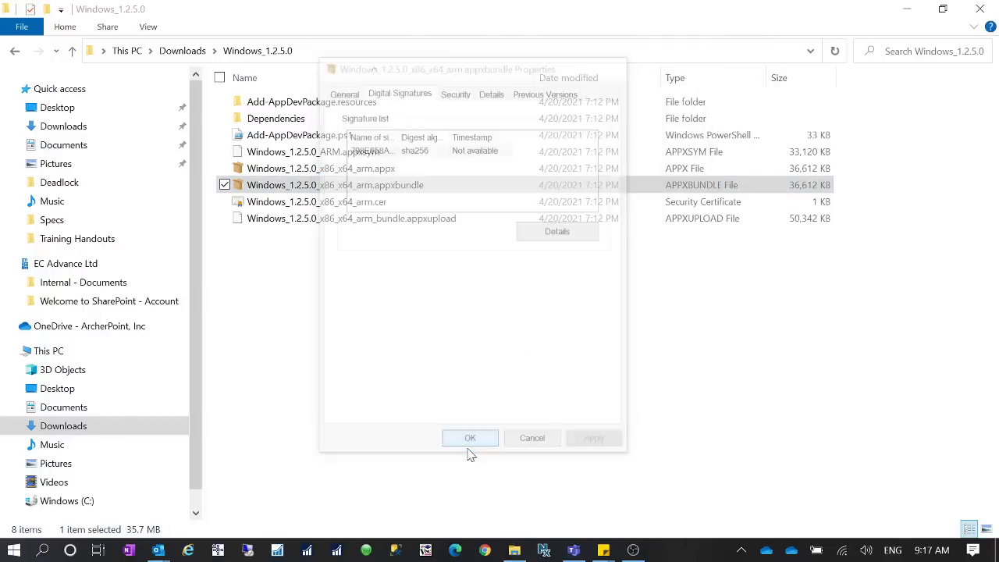
Step: Check the app's trust status in the .appxbundle installer, close it, and check today's date in the system calendar
double_click(405, 191)
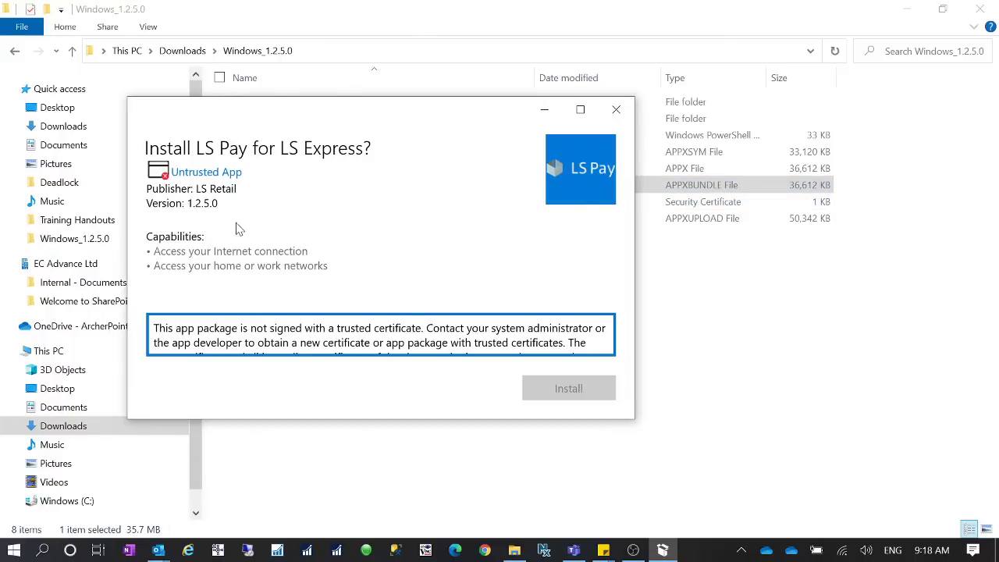
click(616, 109)
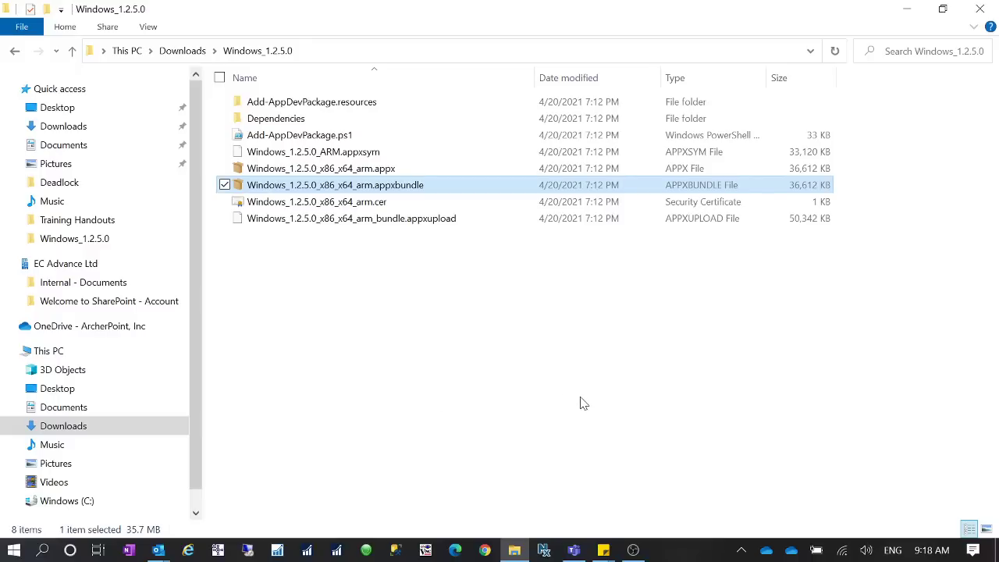
click(933, 550)
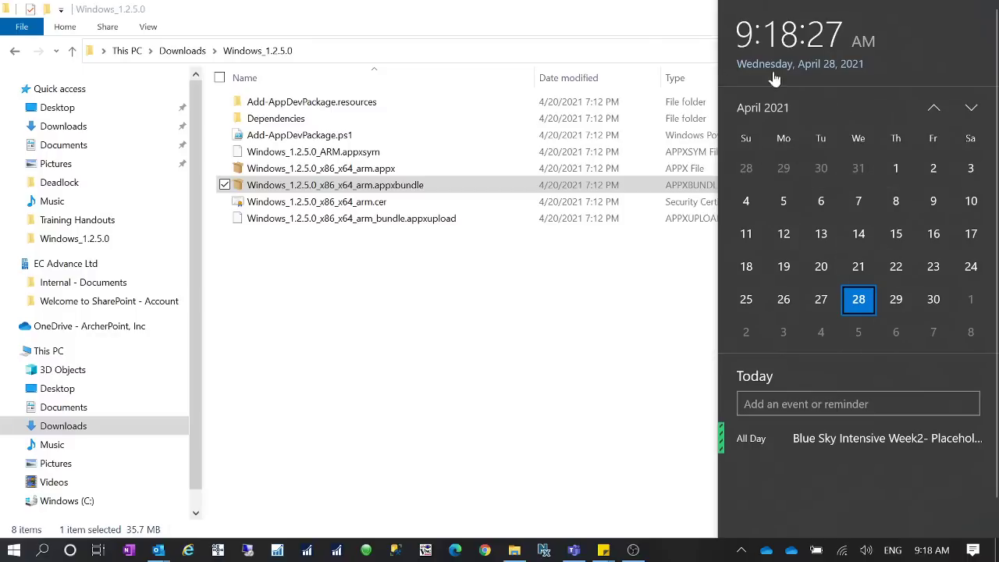
click(289, 444)
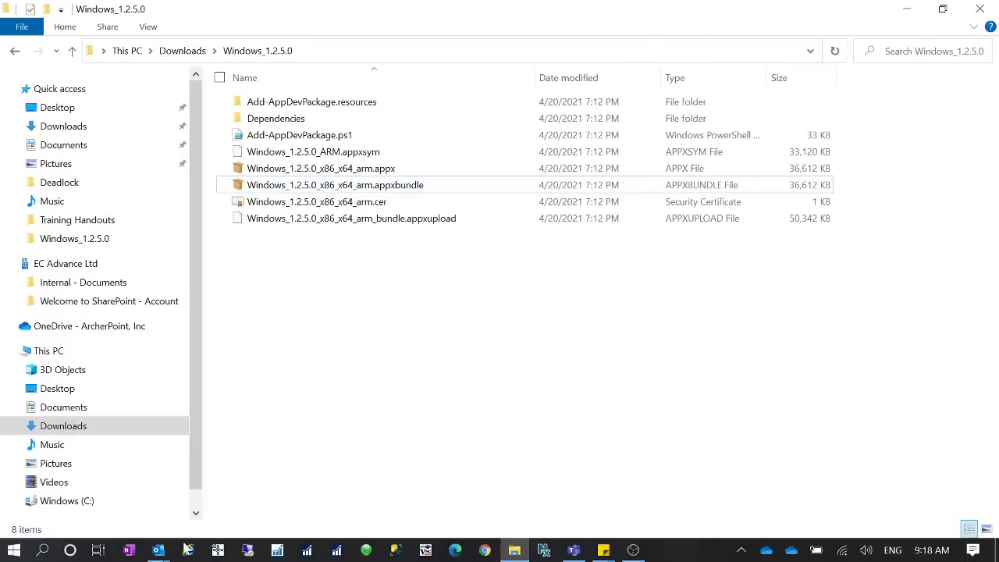
Step: Find and open the Date & time settings, maximize them and turn off automatic time setting
click(45, 551)
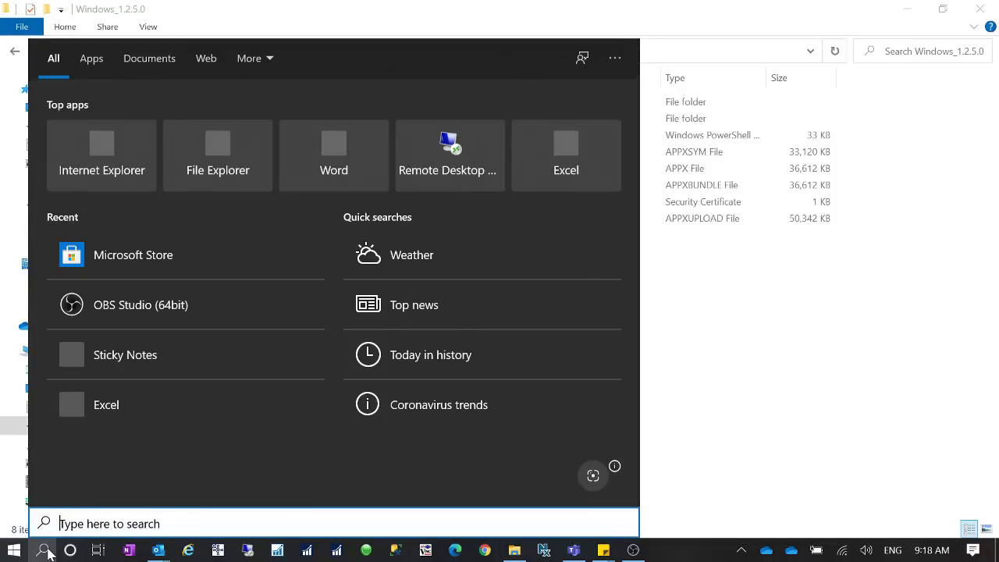
text(date)
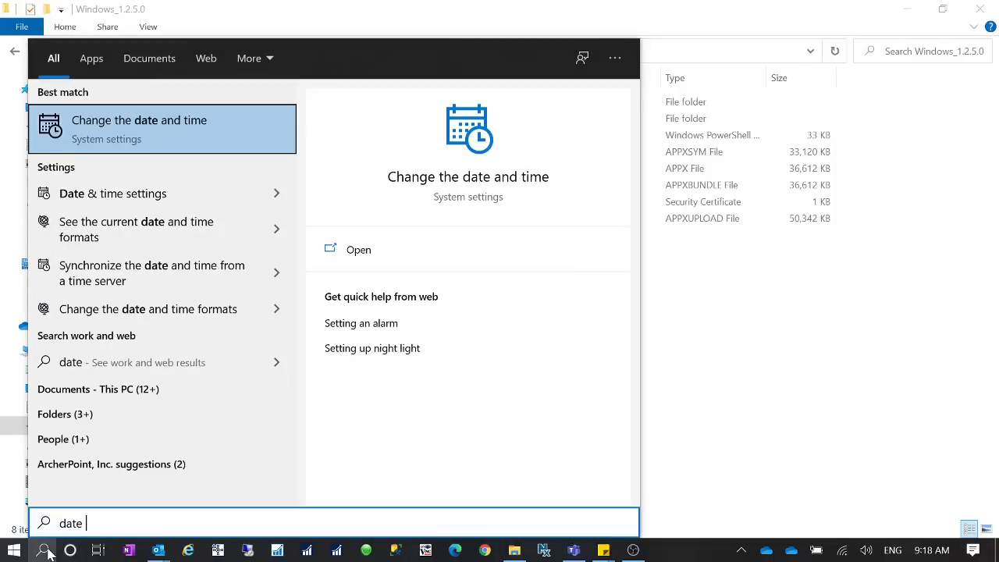
click(148, 196)
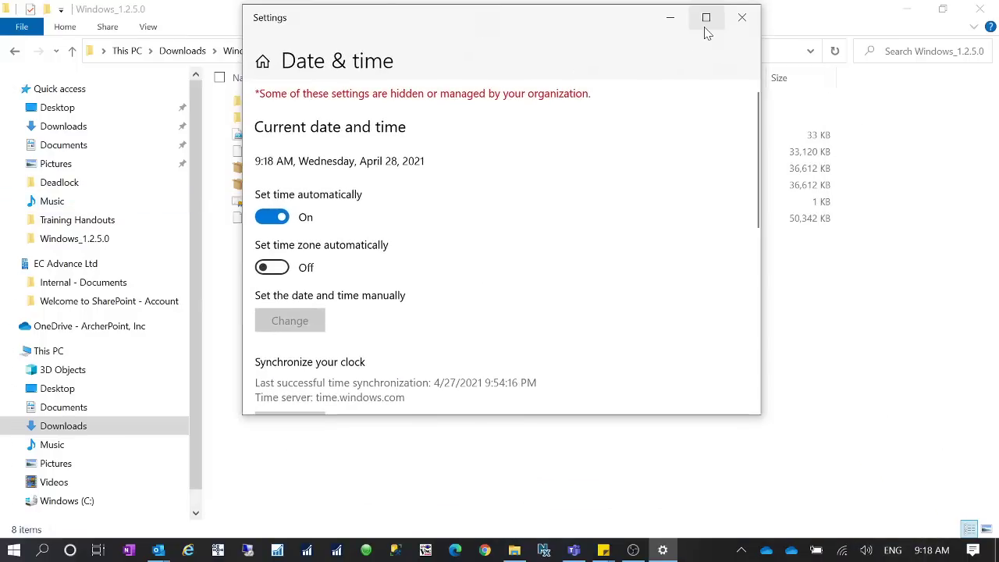
click(705, 28)
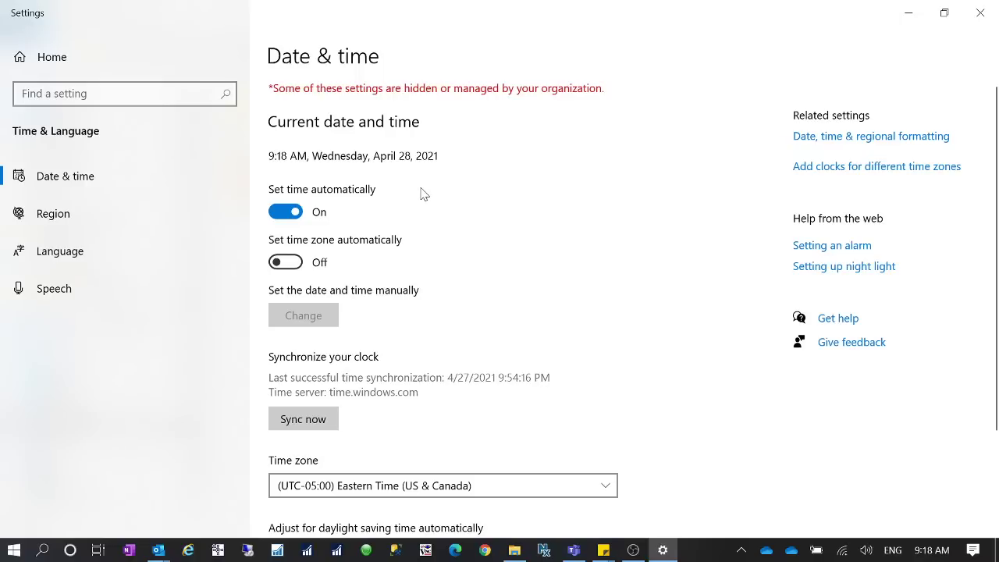
click(286, 211)
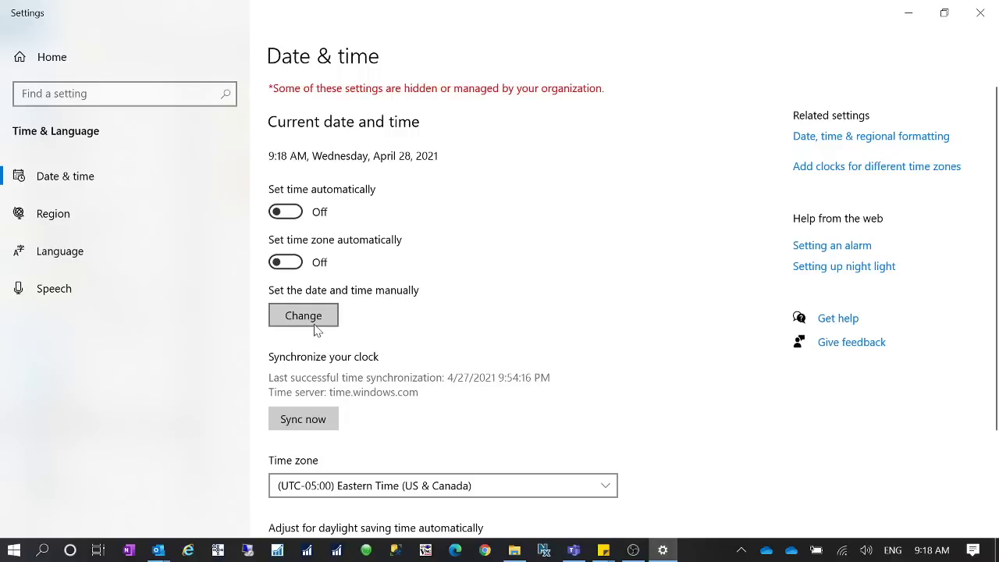
click(289, 215)
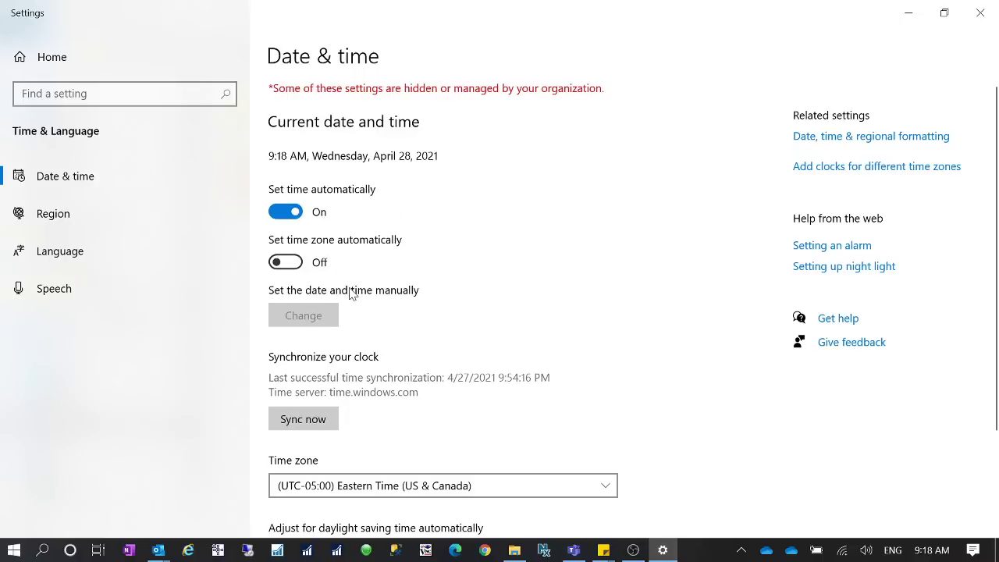
click(286, 212)
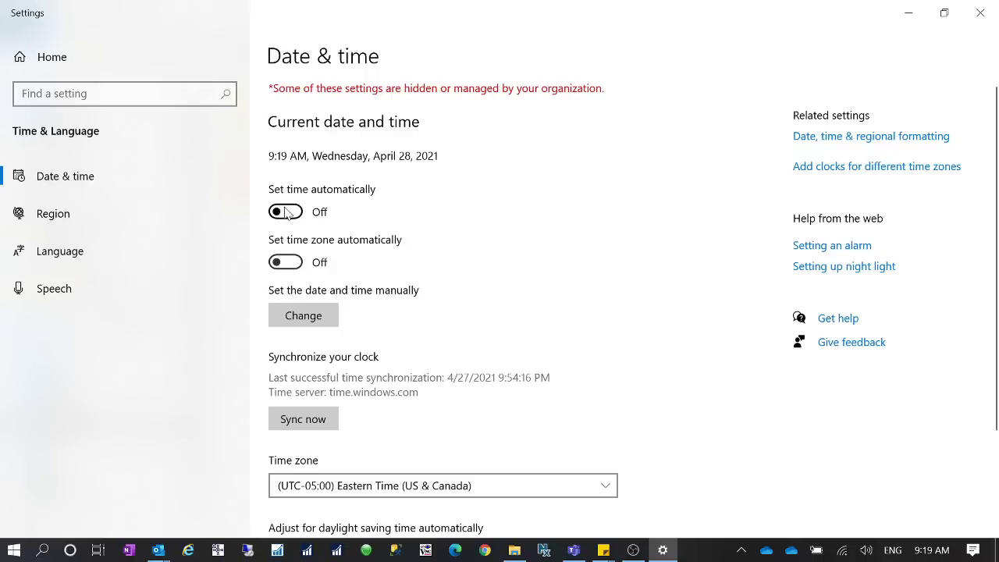
Step: Manually set the system date to April 2, 2021, and close the settings window
click(317, 319)
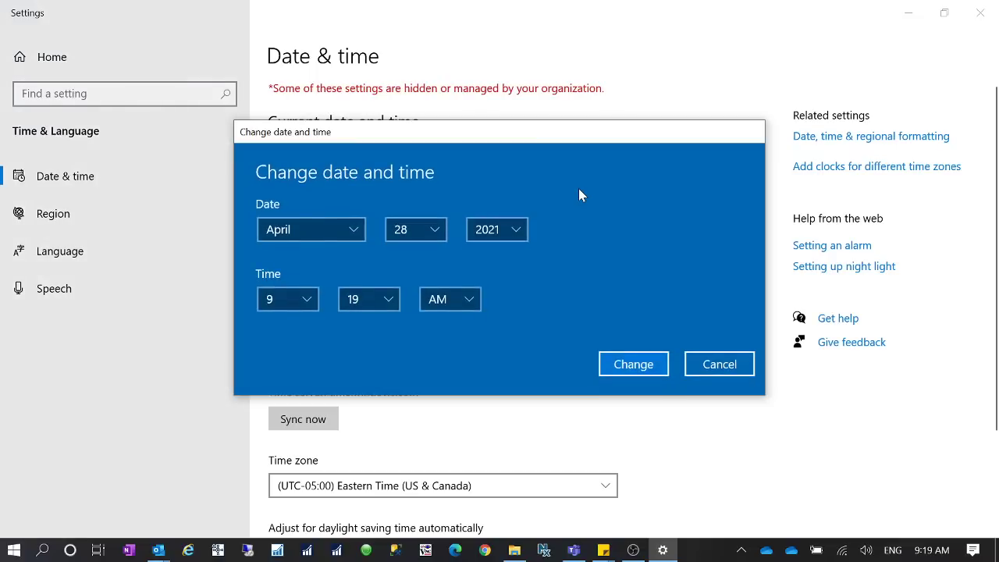
click(437, 230)
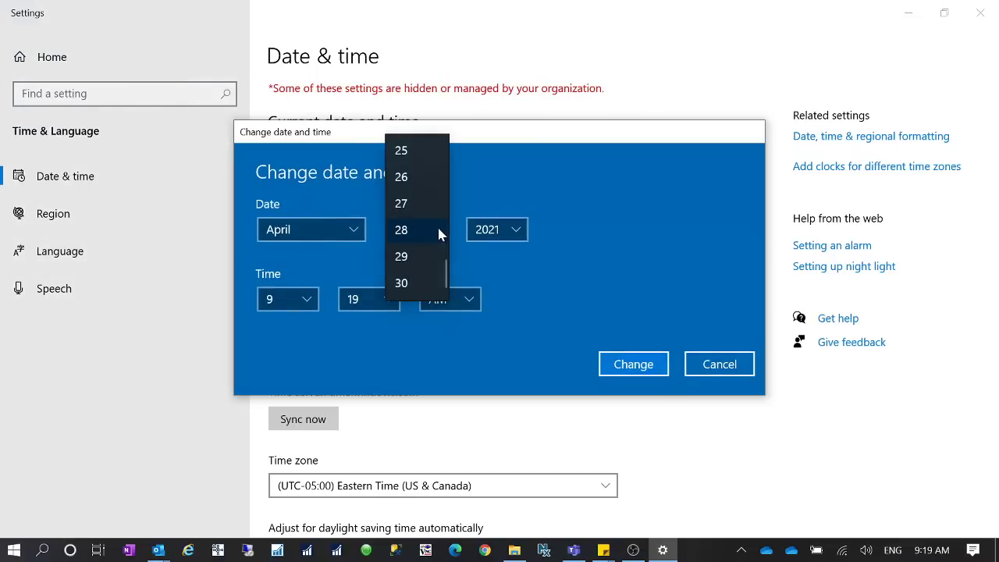
scroll(430, 223, up, 7)
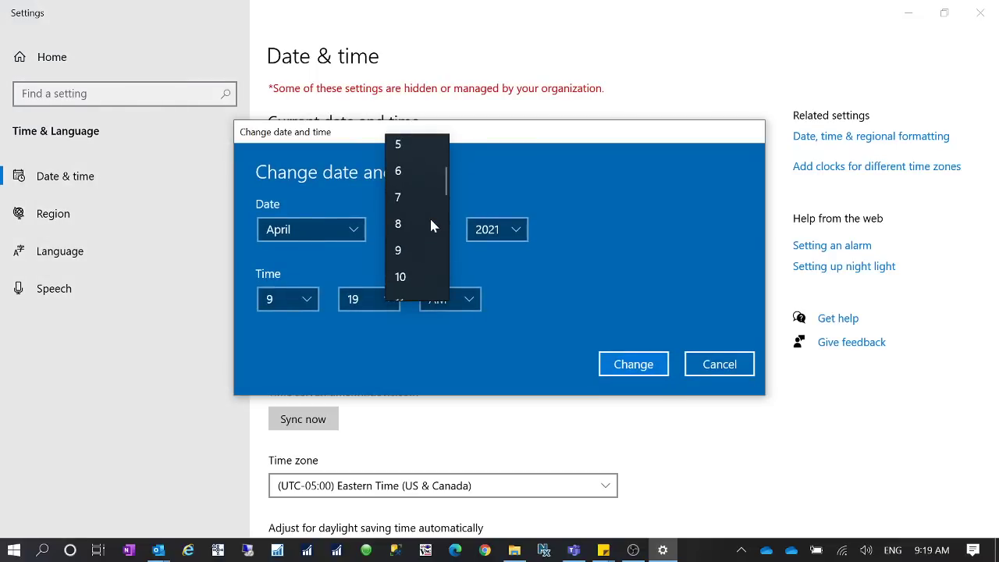
scroll(430, 224, up, 2)
click(410, 198)
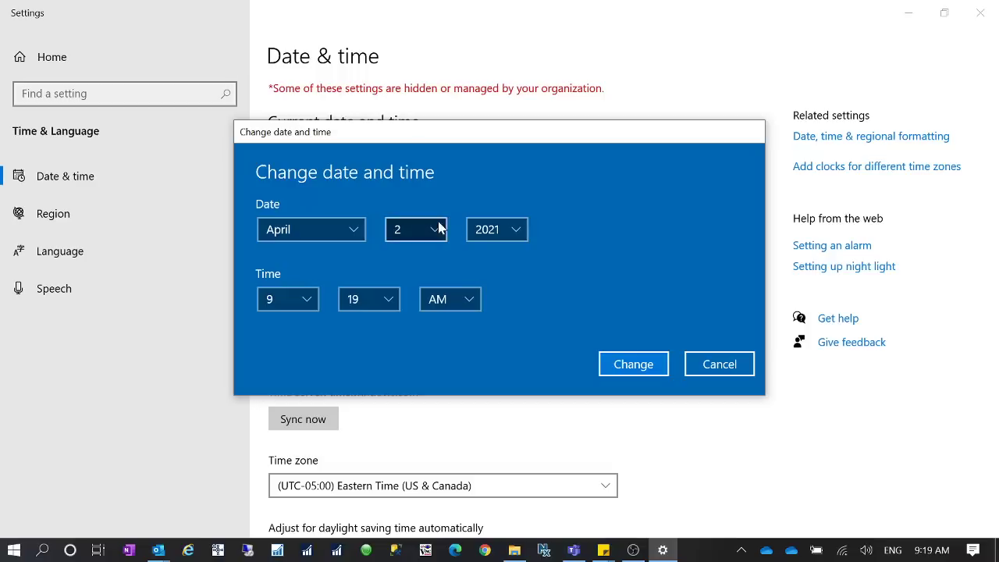
click(633, 369)
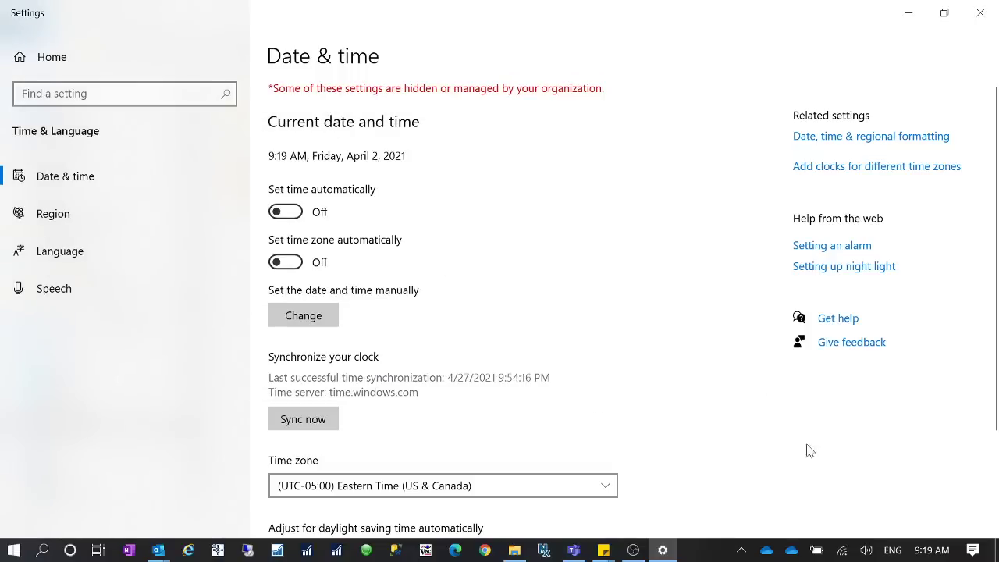
click(981, 15)
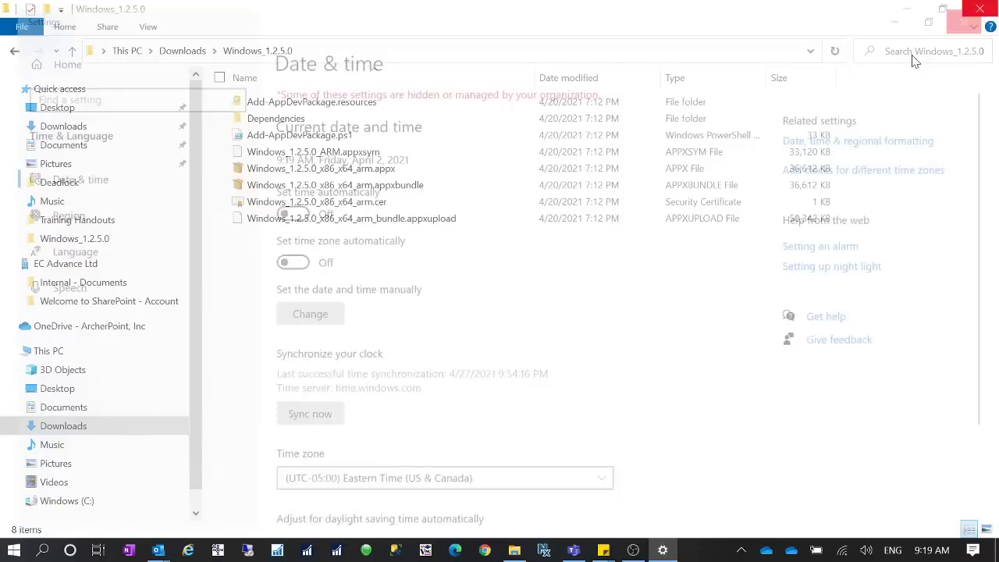
Step: Open the .appxbundle file's properties and display the certificate behind its sha256 digital signature
right_click(383, 192)
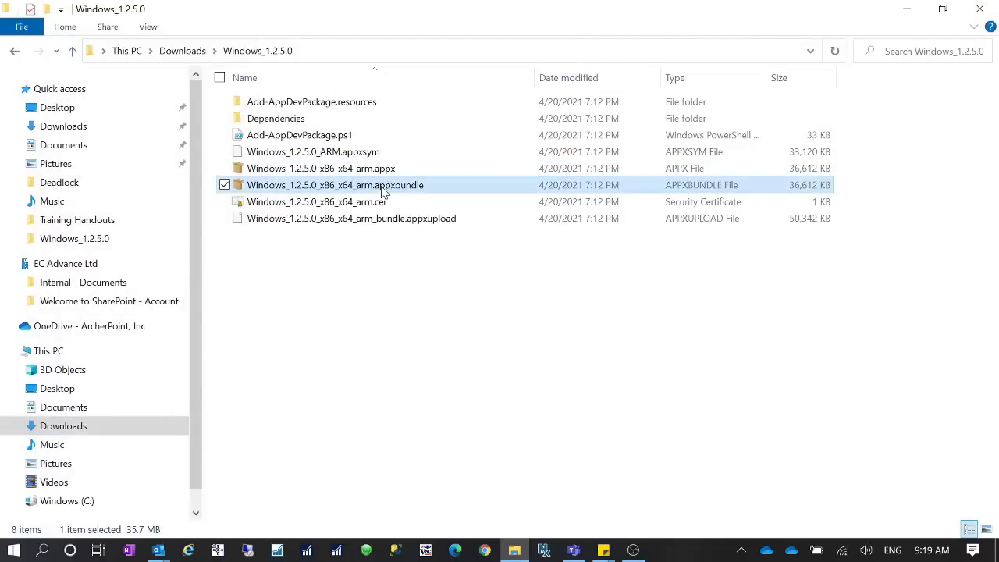
click(281, 526)
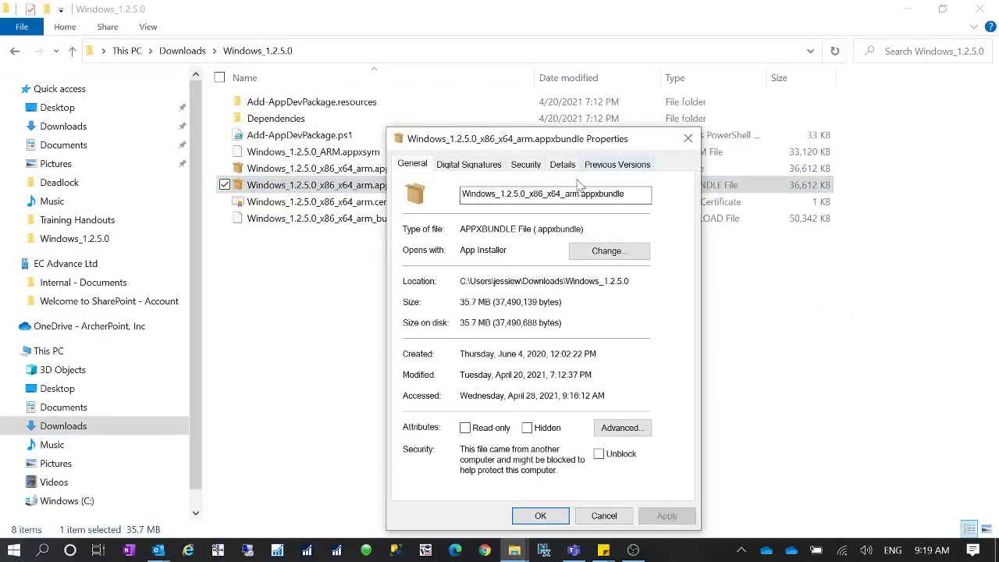
click(471, 164)
drag(498, 139, 480, 66)
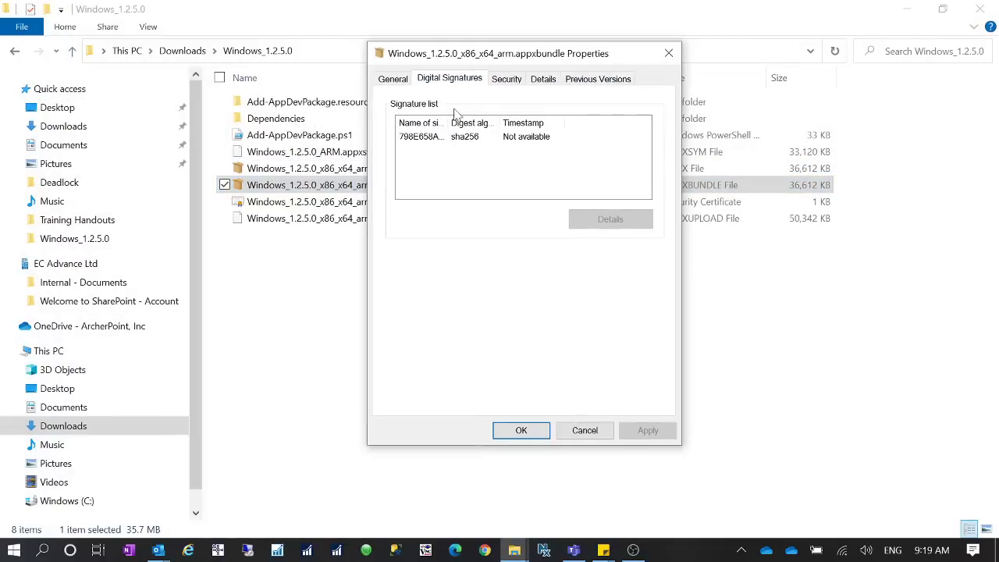
click(420, 137)
click(615, 219)
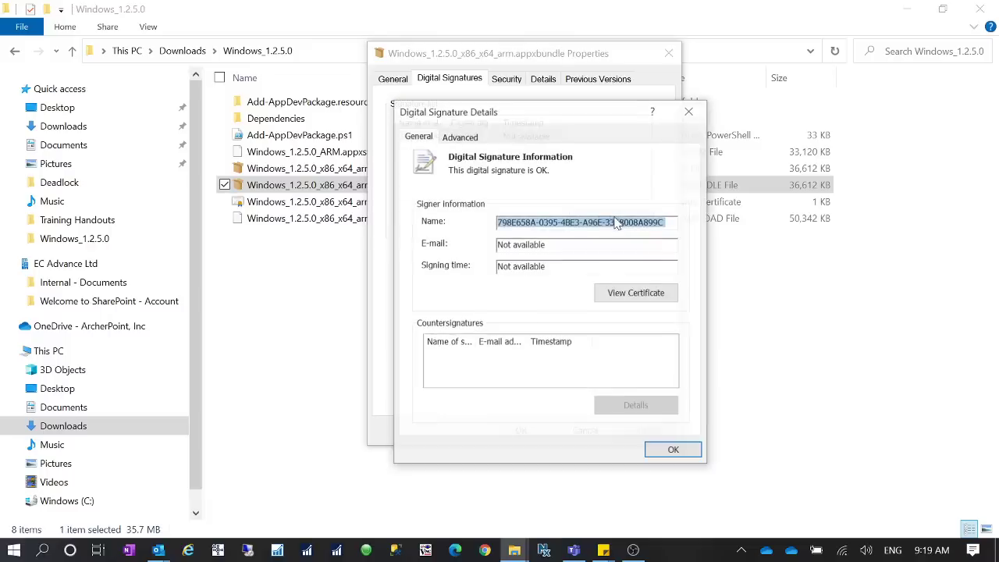
click(627, 299)
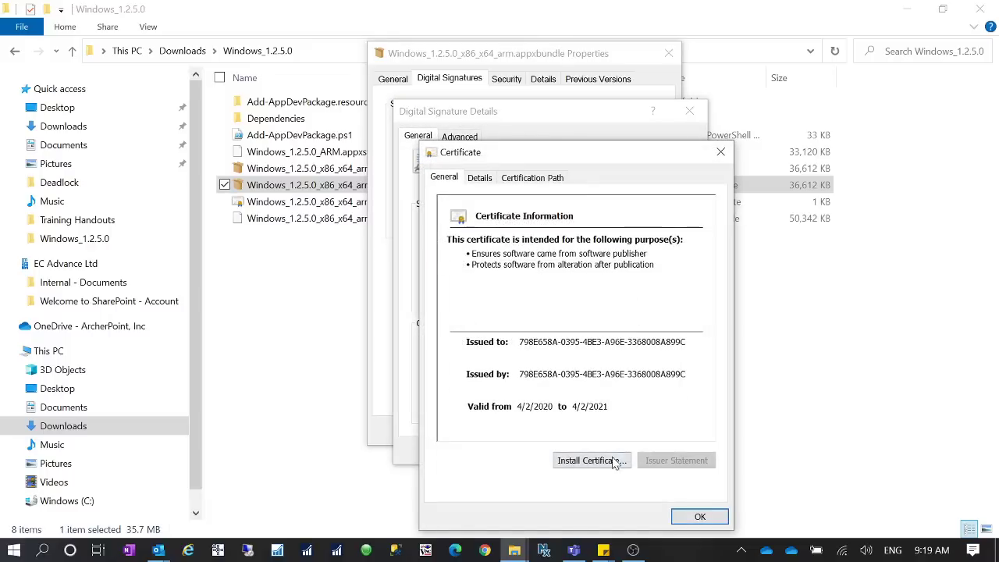
Step: Start importing the certificate for the Local Machine and place it in the Trusted Root Certification Authorities store
click(582, 461)
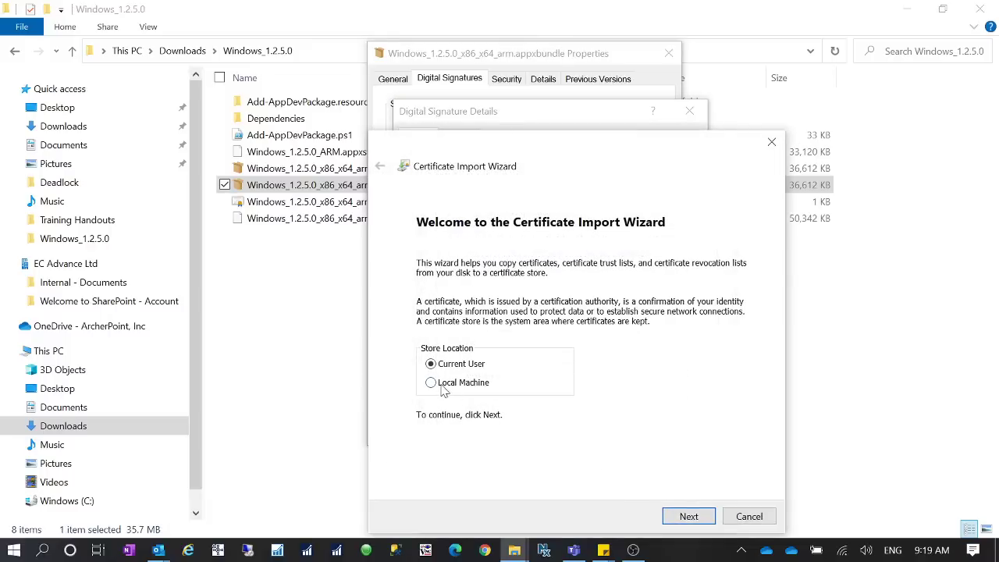
click(436, 385)
click(689, 516)
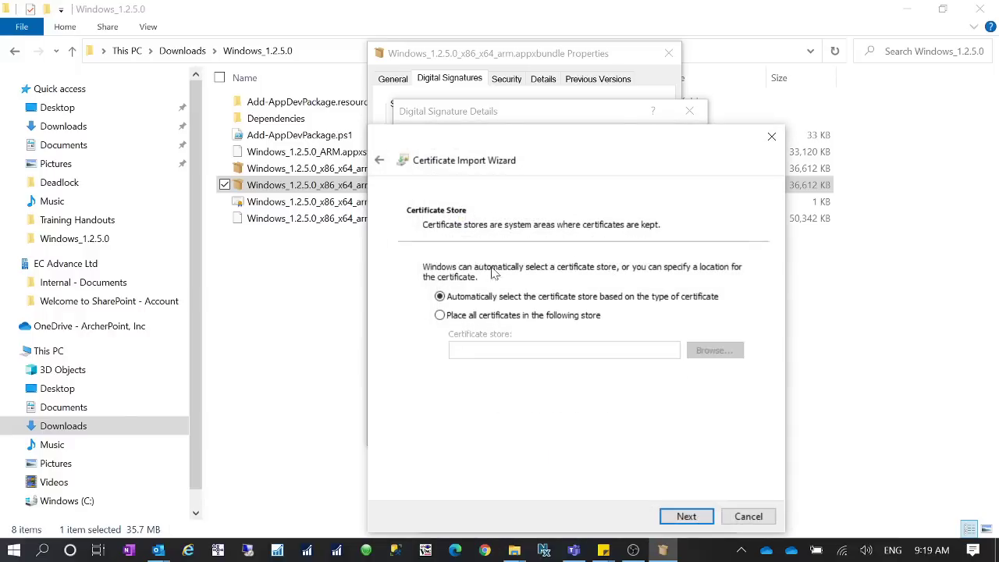
click(441, 315)
click(734, 352)
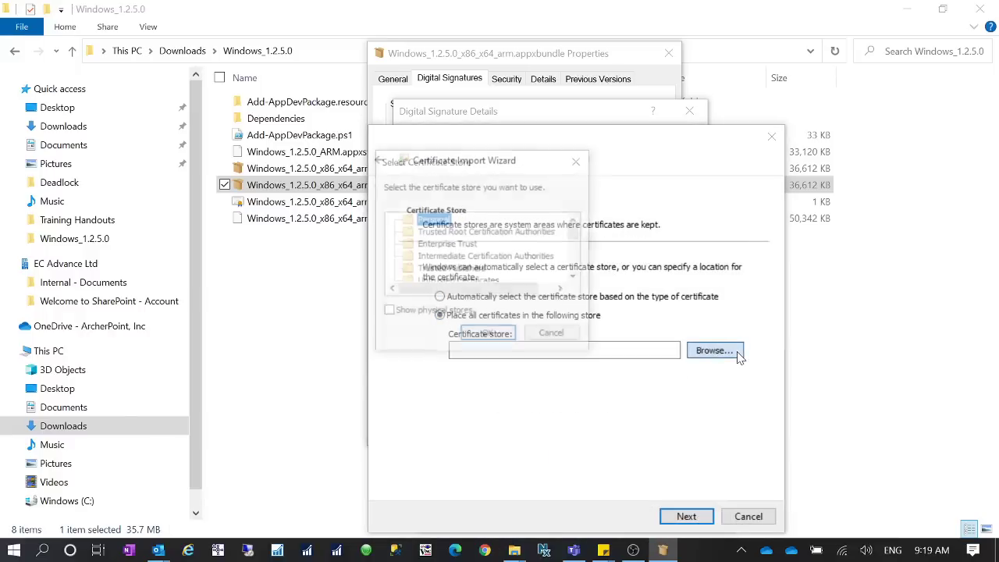
click(478, 233)
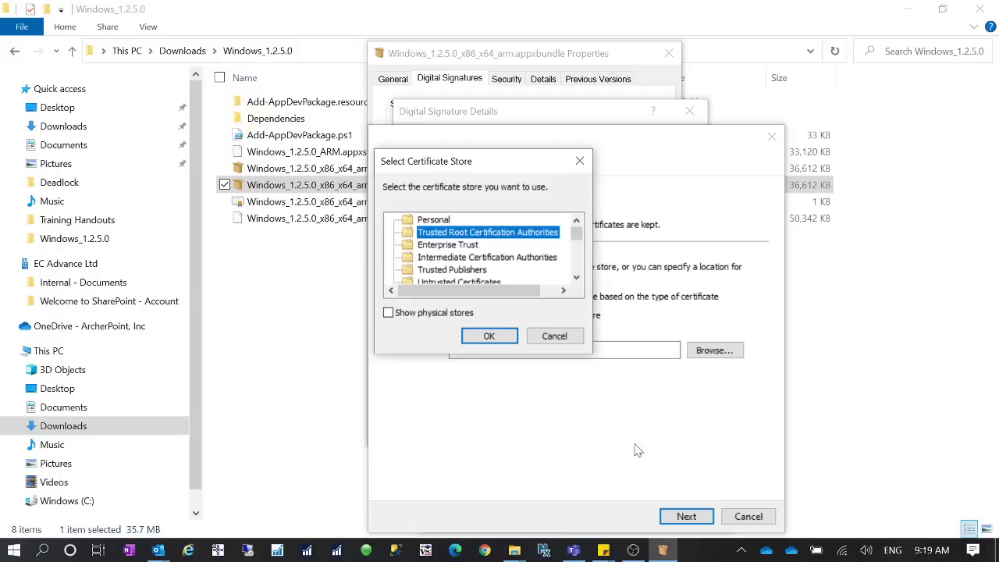
click(489, 336)
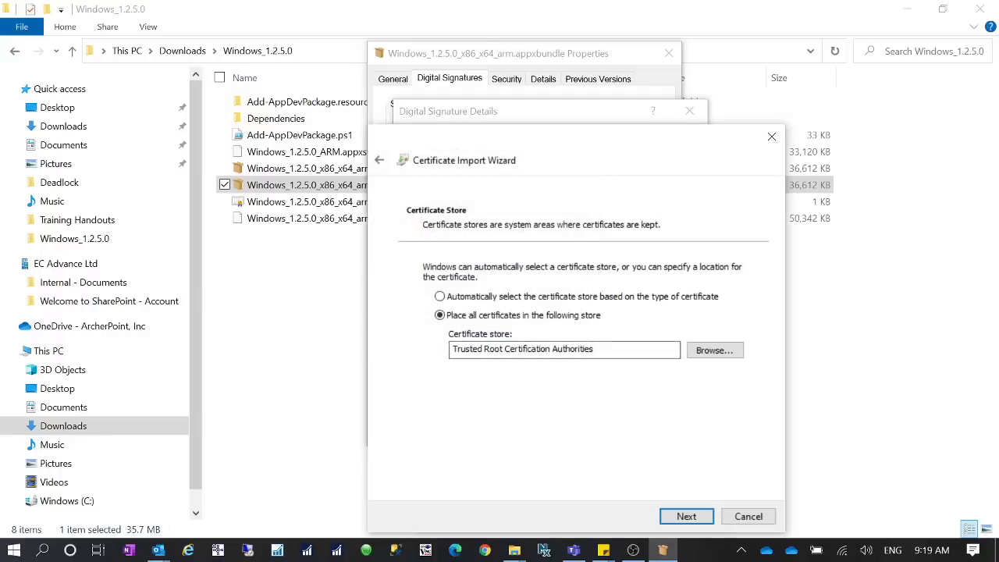
Step: Complete the certificate import and close the certificate, signature details and file properties dialogs
click(687, 516)
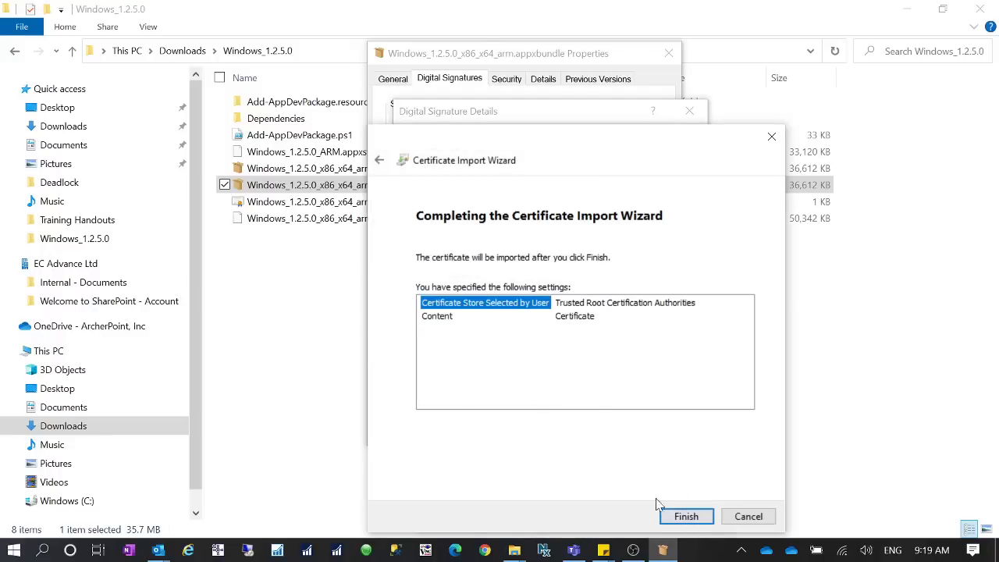
click(686, 516)
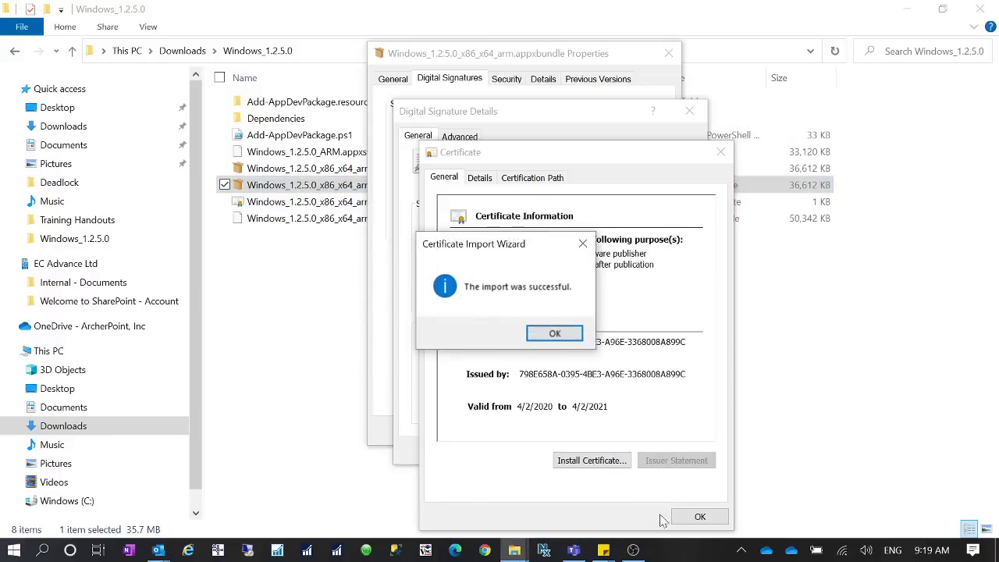
click(556, 334)
click(700, 516)
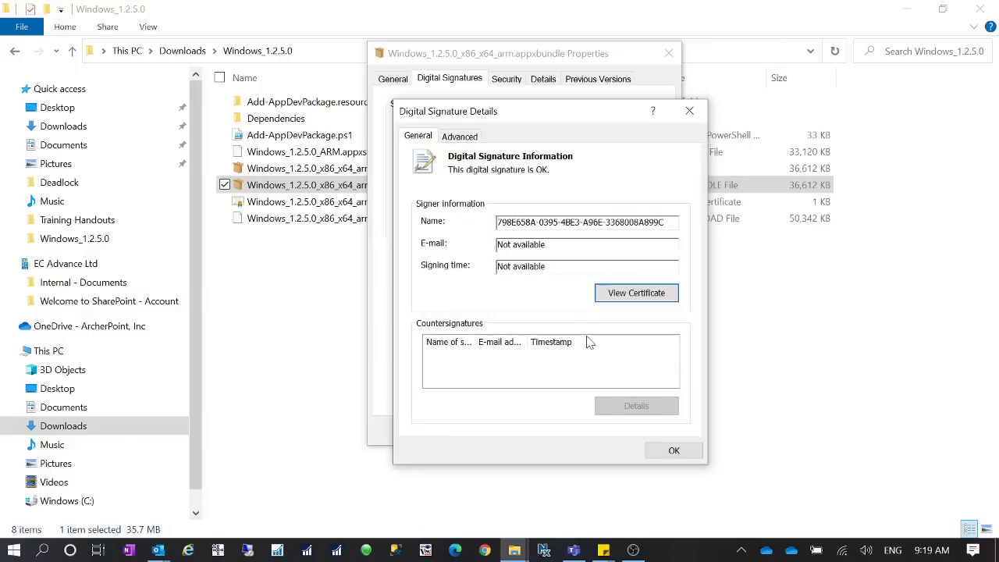
click(673, 451)
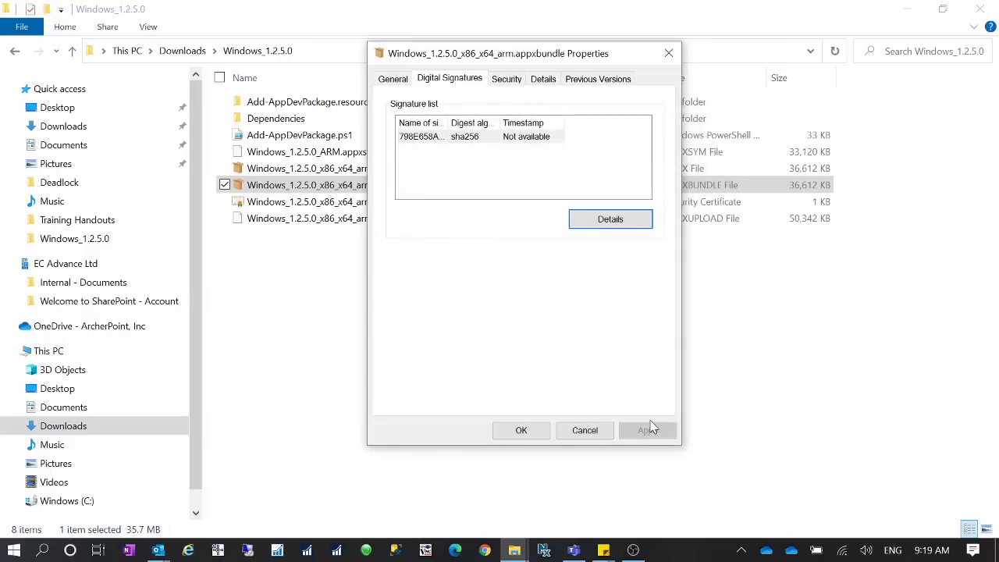
click(585, 431)
Step: Start installing LS Pay for LS Express version 1.2.5.0 from the .appxbundle file, keeping launch when ready enabled
double_click(369, 189)
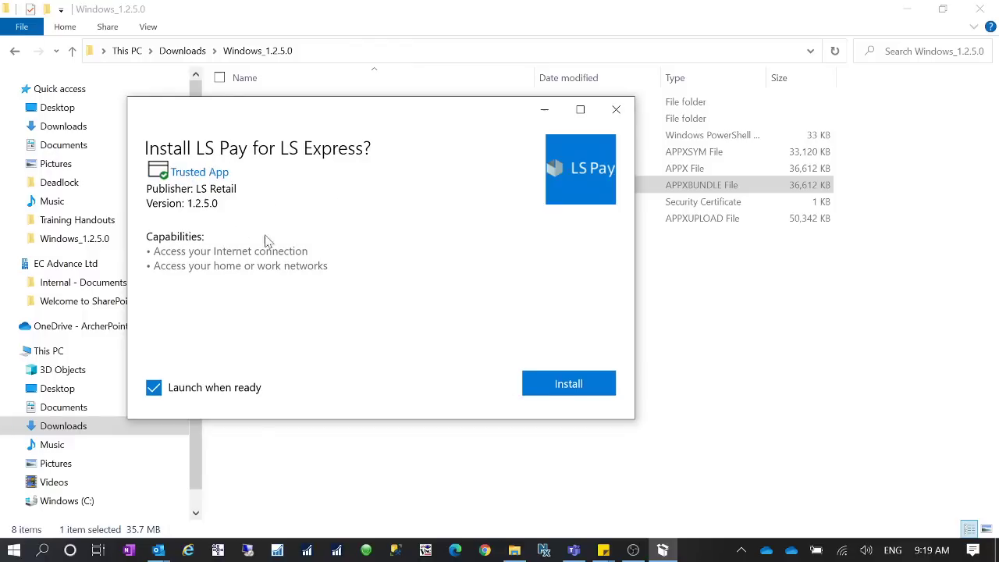
click(593, 390)
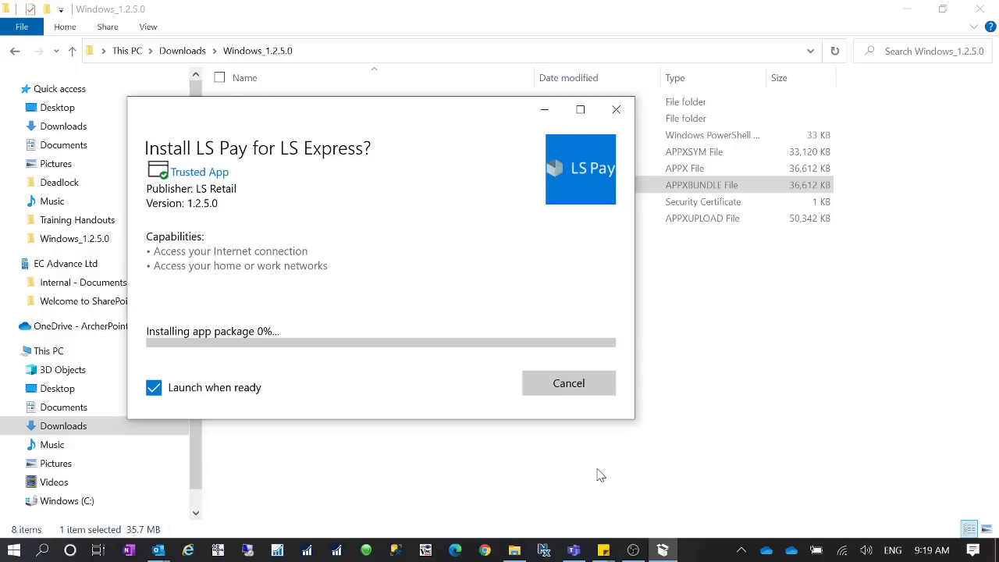